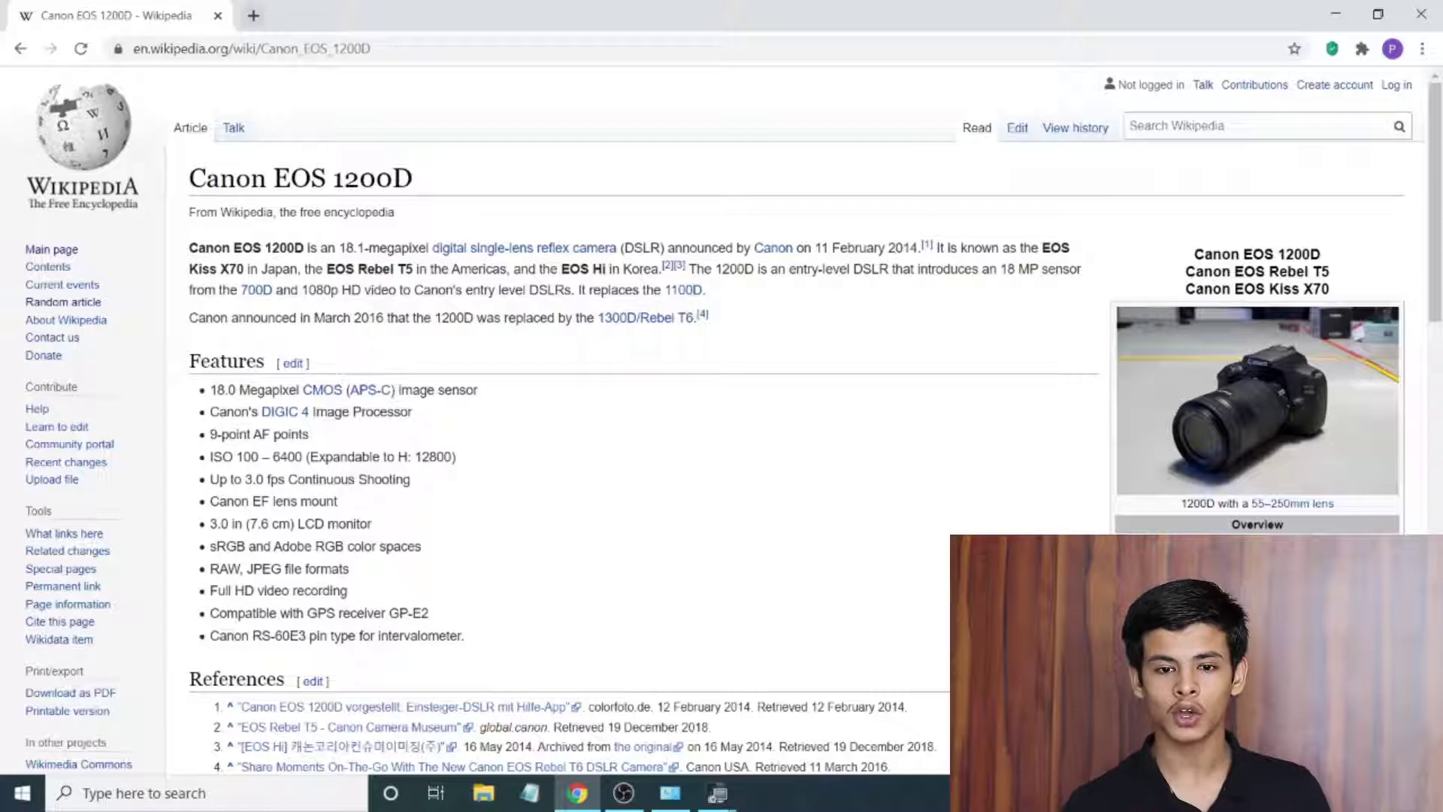
drag(1195, 259, 1341, 295)
click(1328, 289)
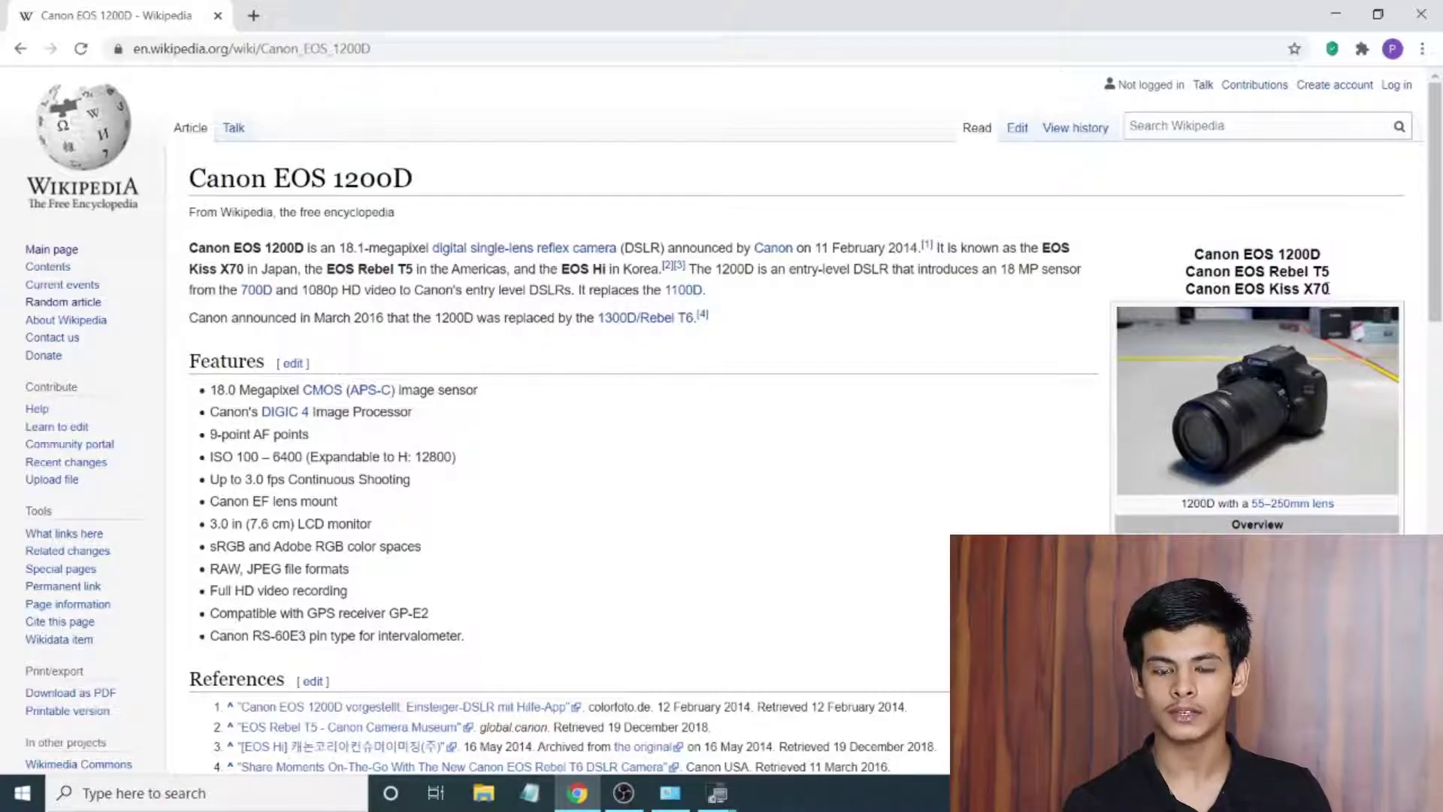
double_click(1282, 255)
click(1303, 253)
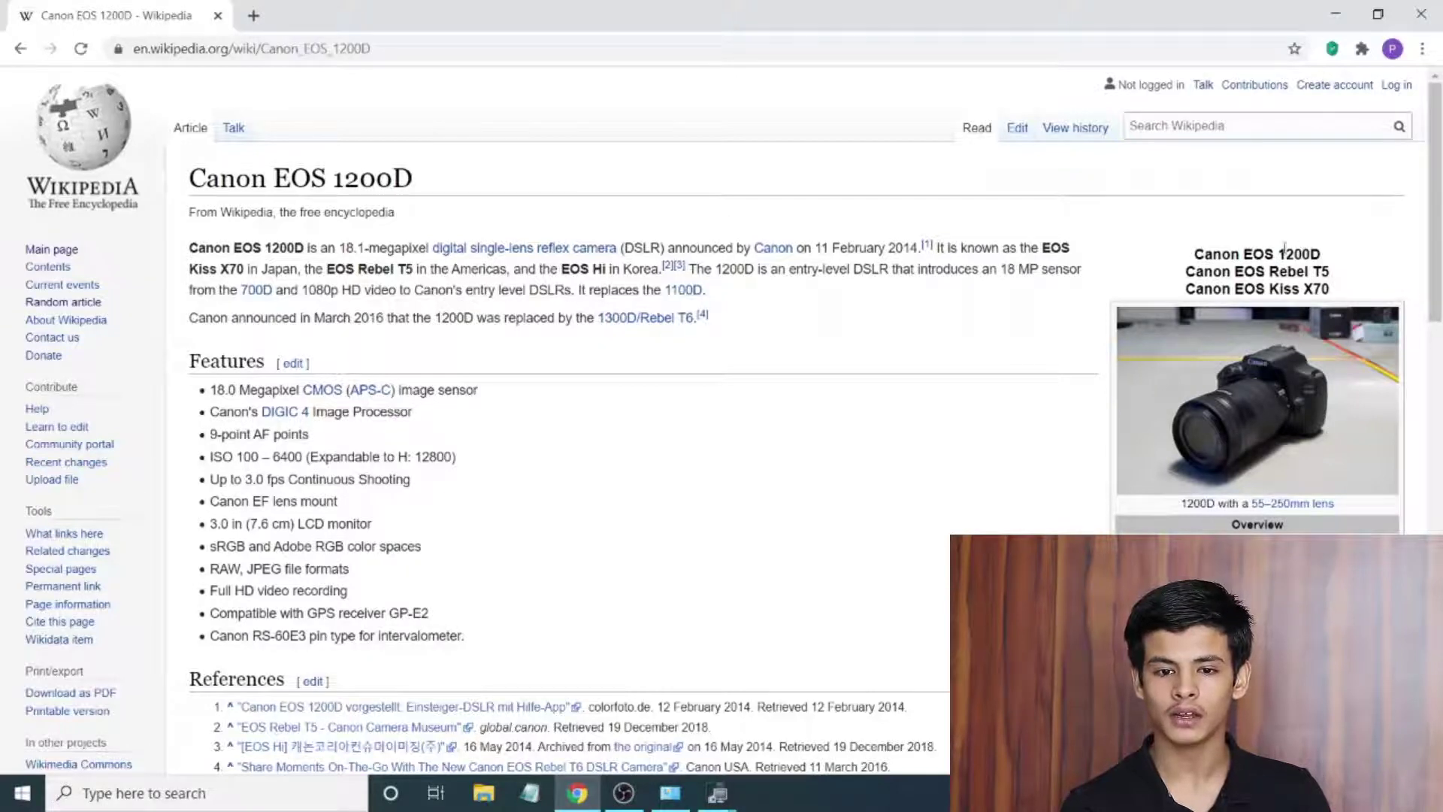
drag(1285, 249, 1321, 289)
click(1319, 248)
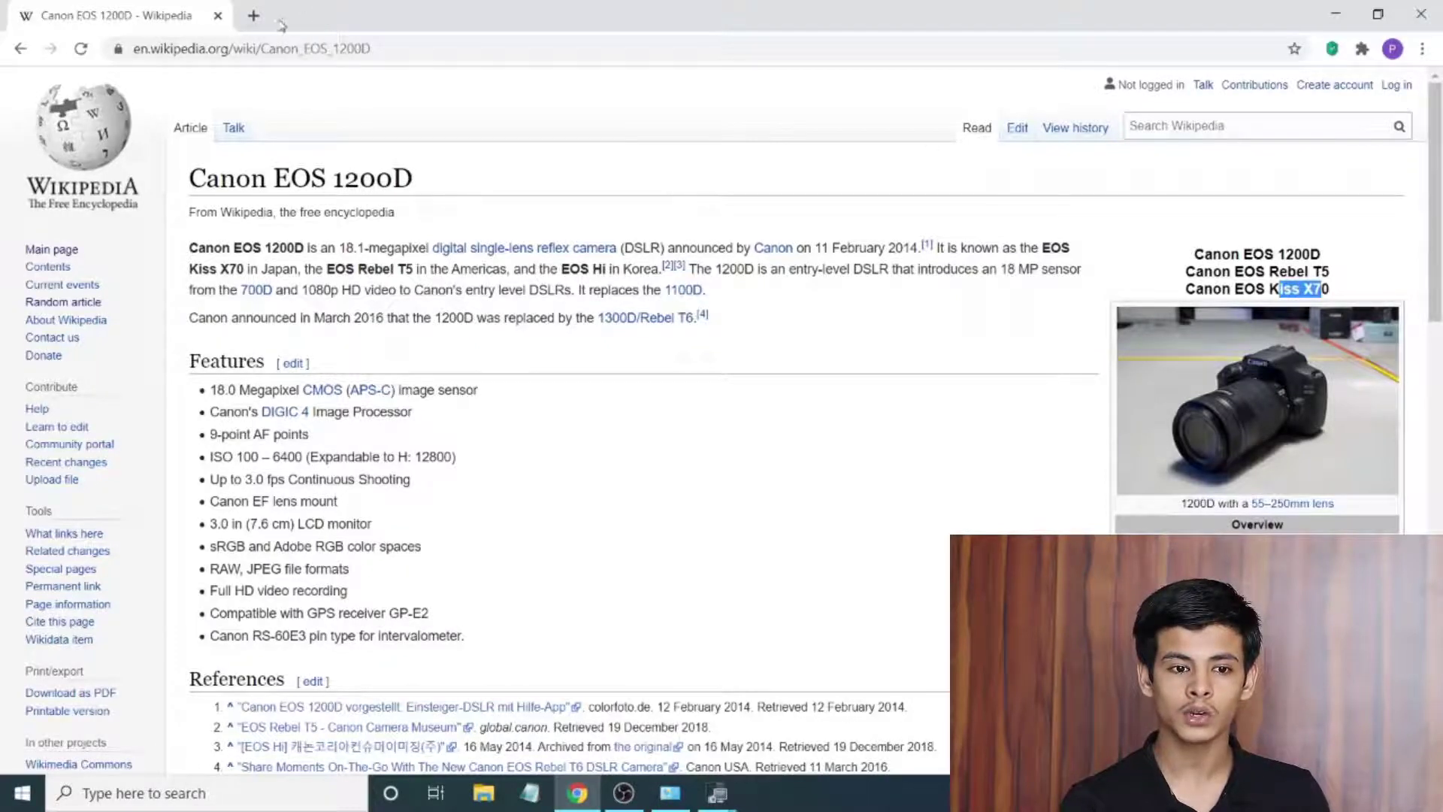
- Search Google for 'canon usa' in a new tab and open the Canon U.S.A., Inc. site
click(254, 16)
text(ca)
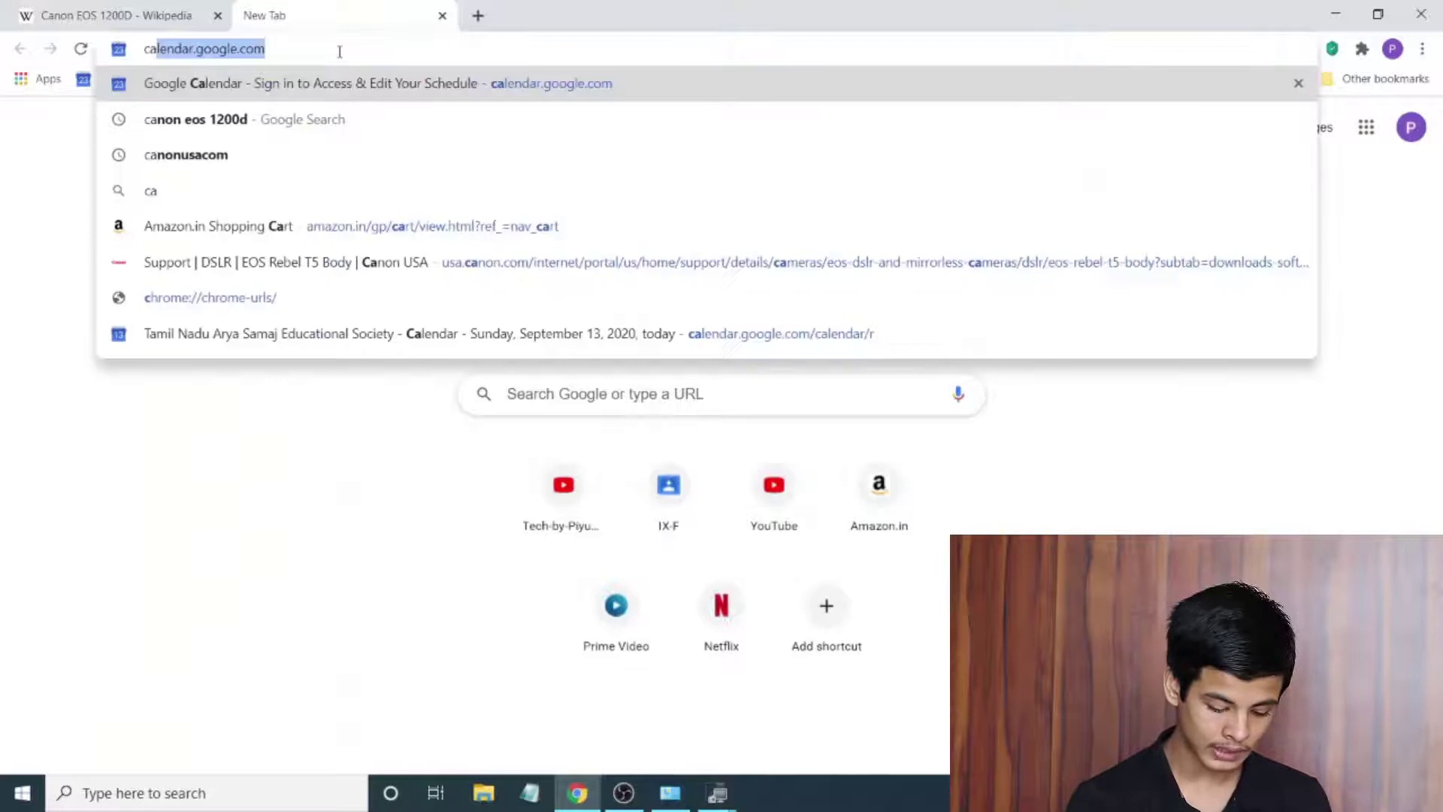
text(non)
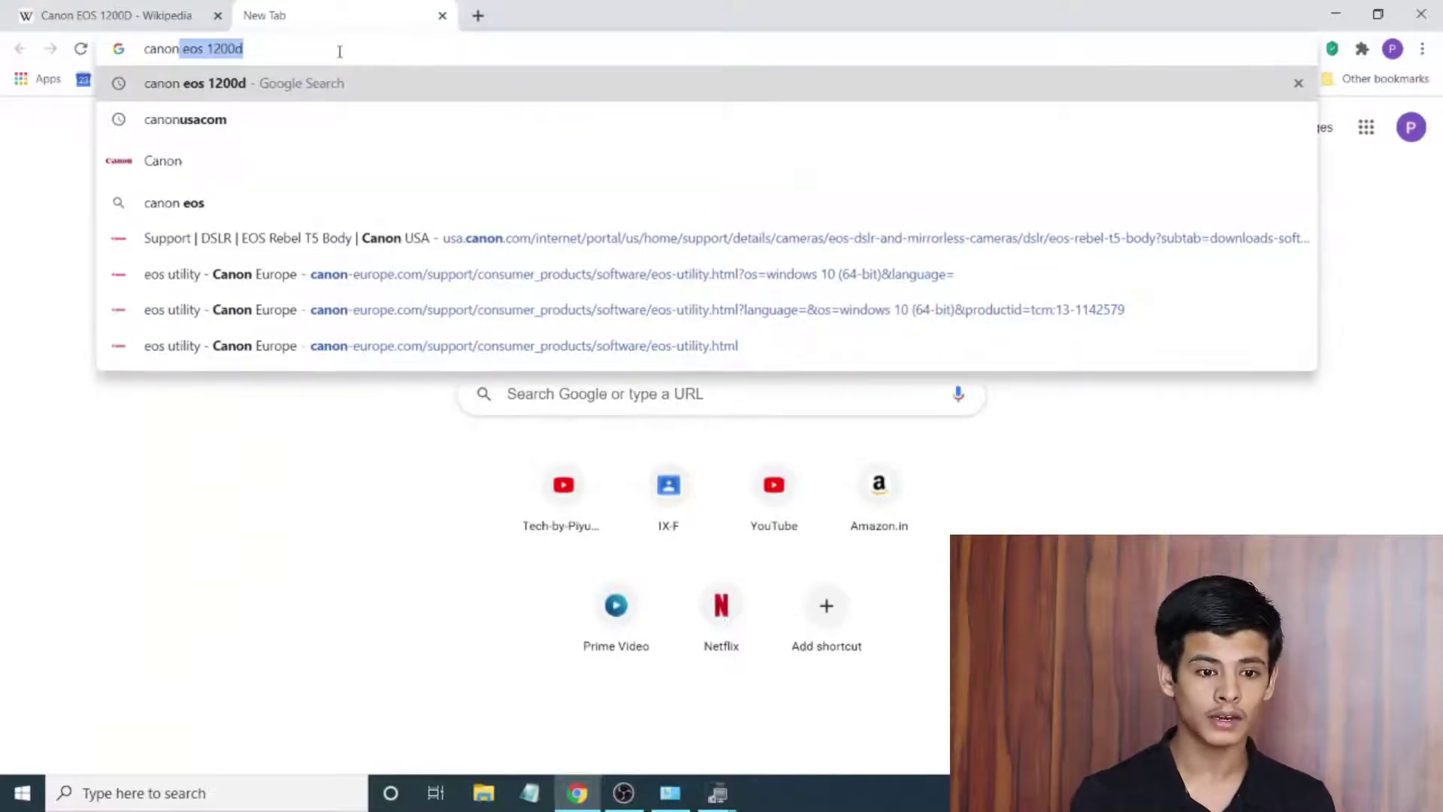
key(Down)
key(Down)
key(Down)
key(Down)
key(Up)
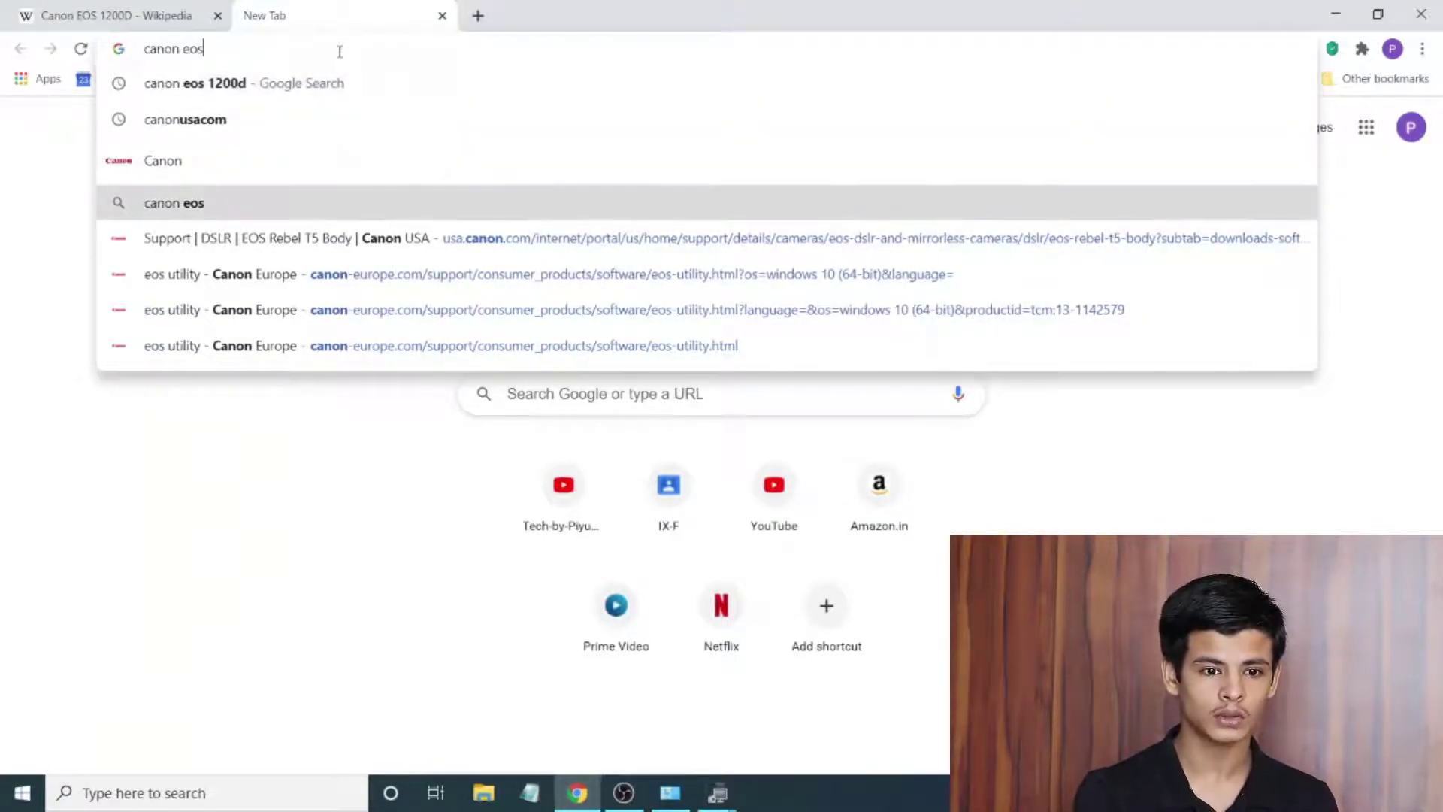
key(Up)
key(Up)
key(Up)
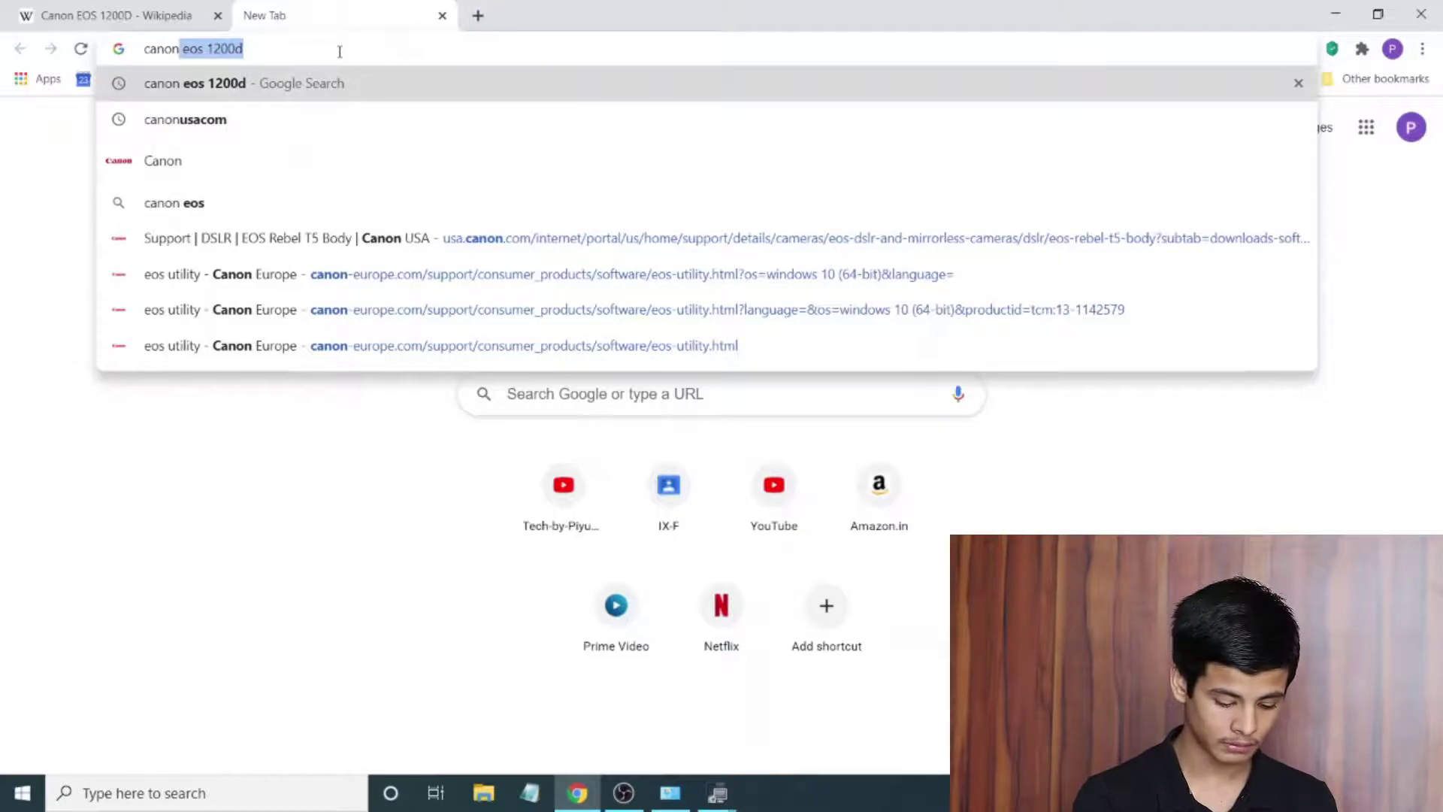
text(usa)
key(Return)
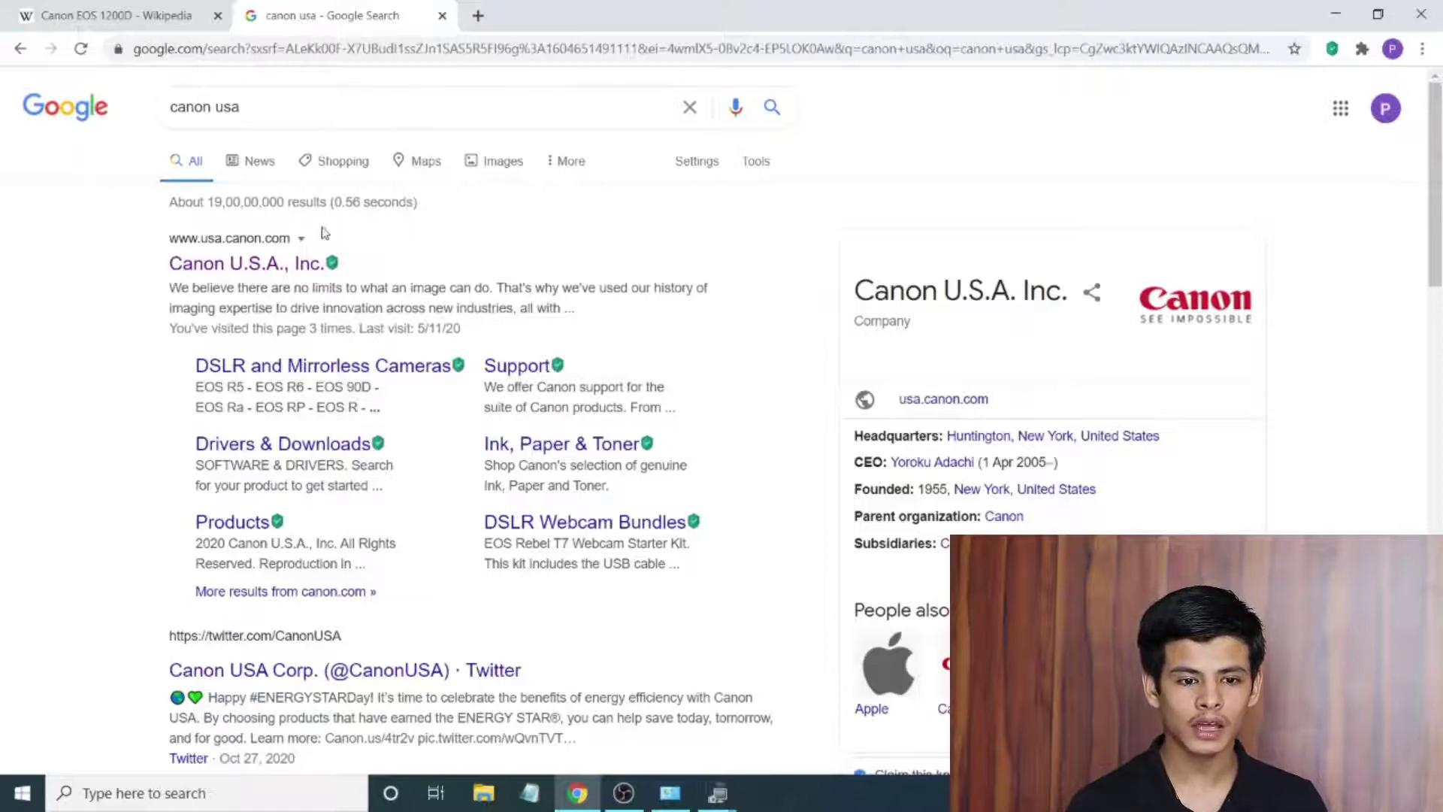
click(281, 251)
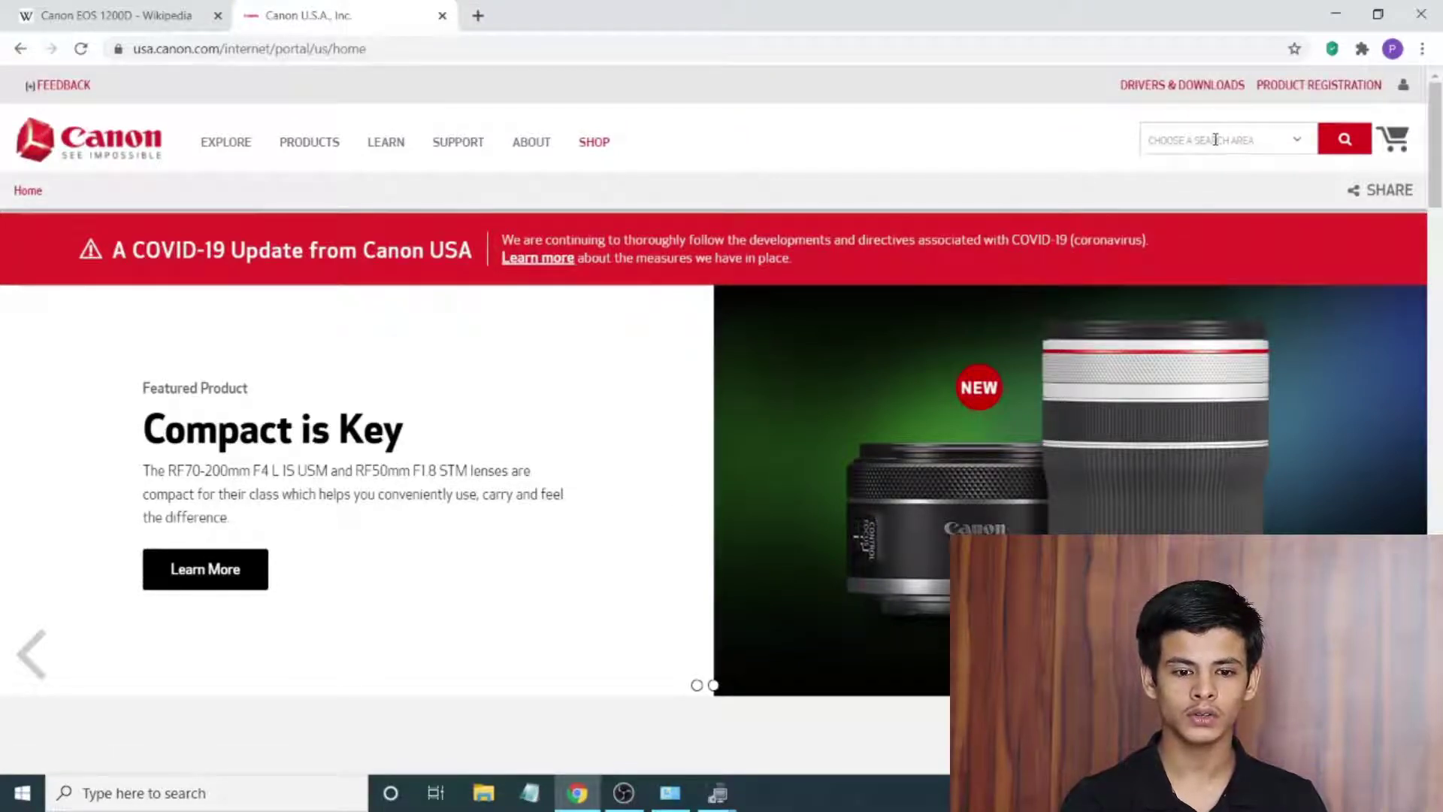
- Search the Canon site for 'rebel t5' and open the EOS Rebel T5 18-55 IS II Kit result
click(1216, 140)
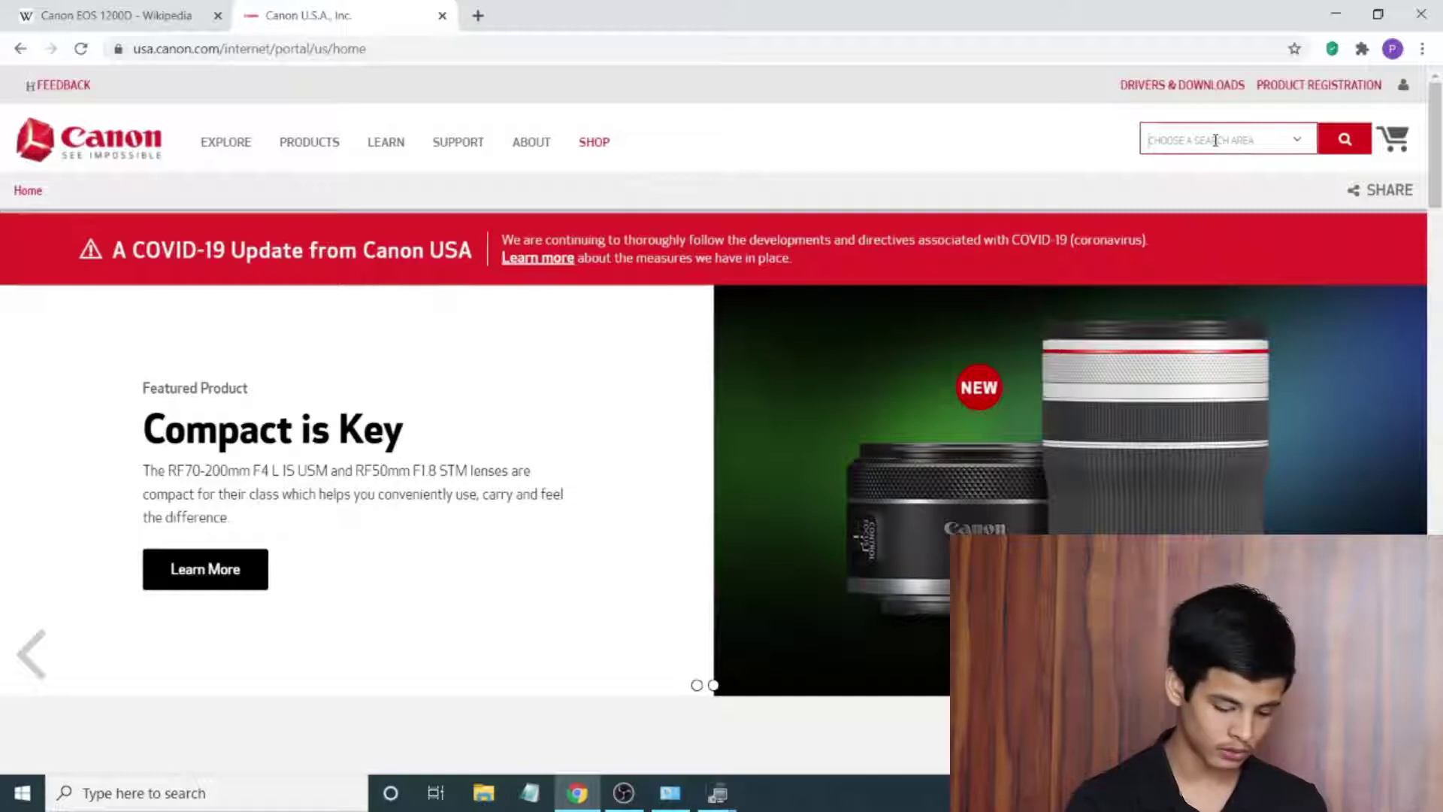
text(cebel t5)
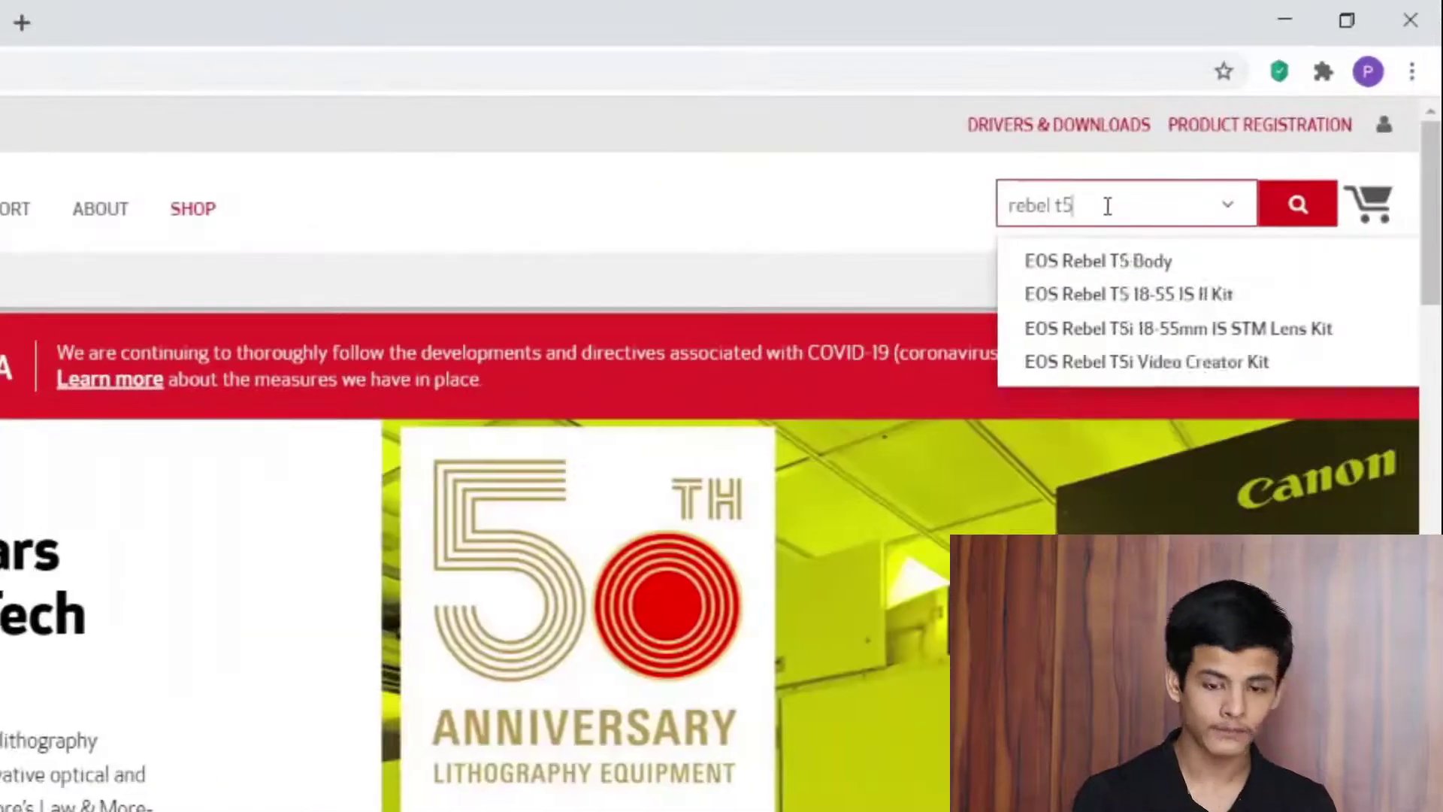
key(Return)
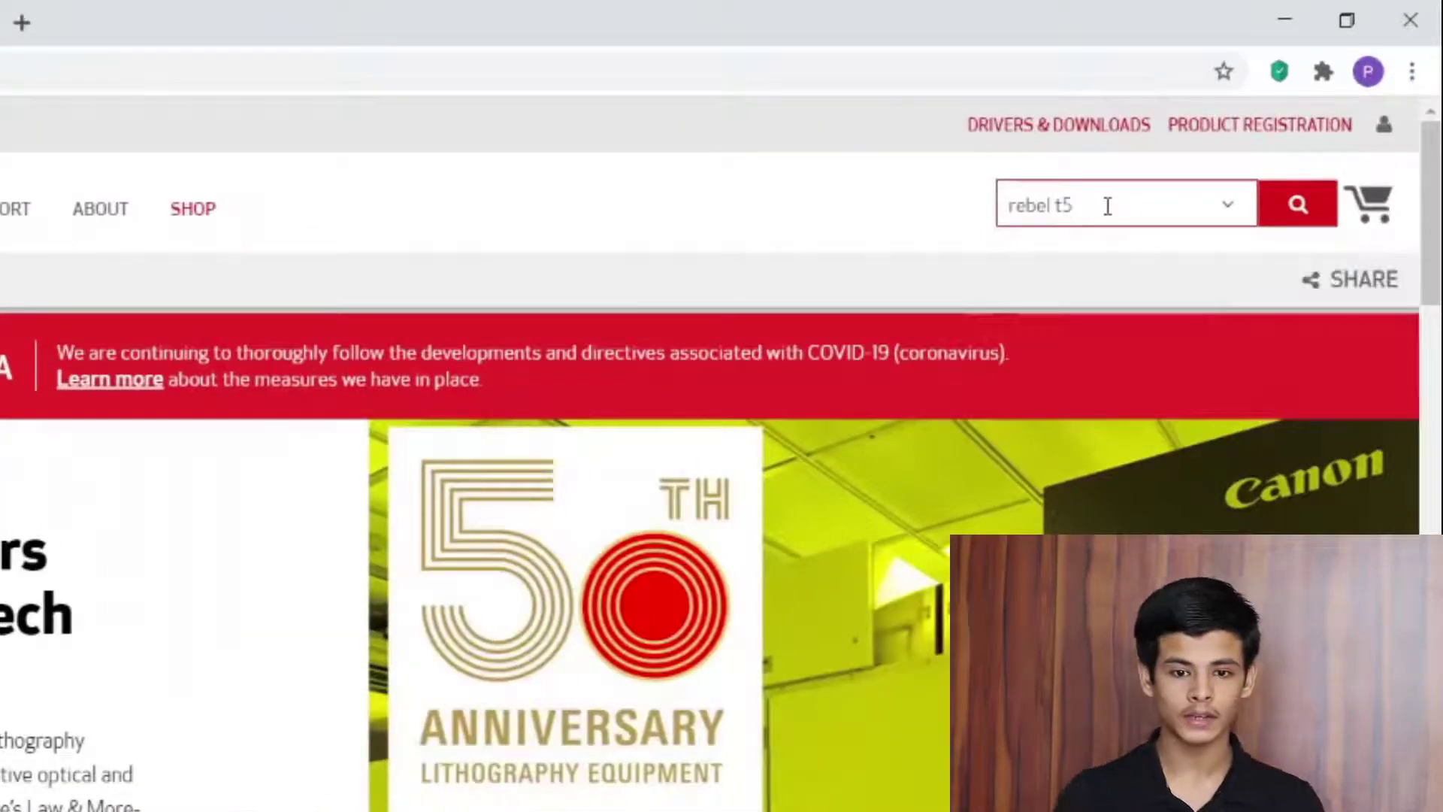
click(1319, 224)
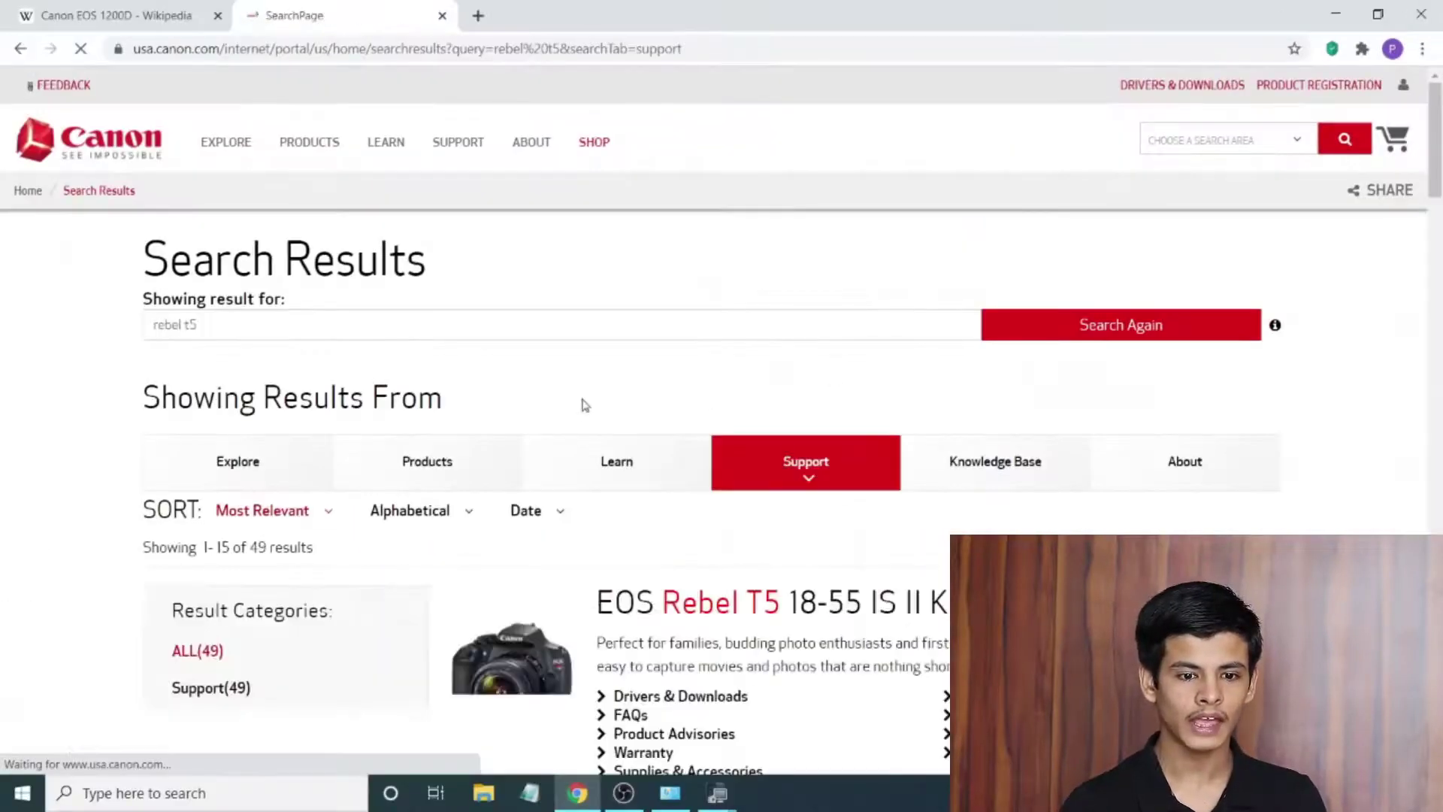
scroll(860, 602, down, 8)
scroll(827, 594, up, 8)
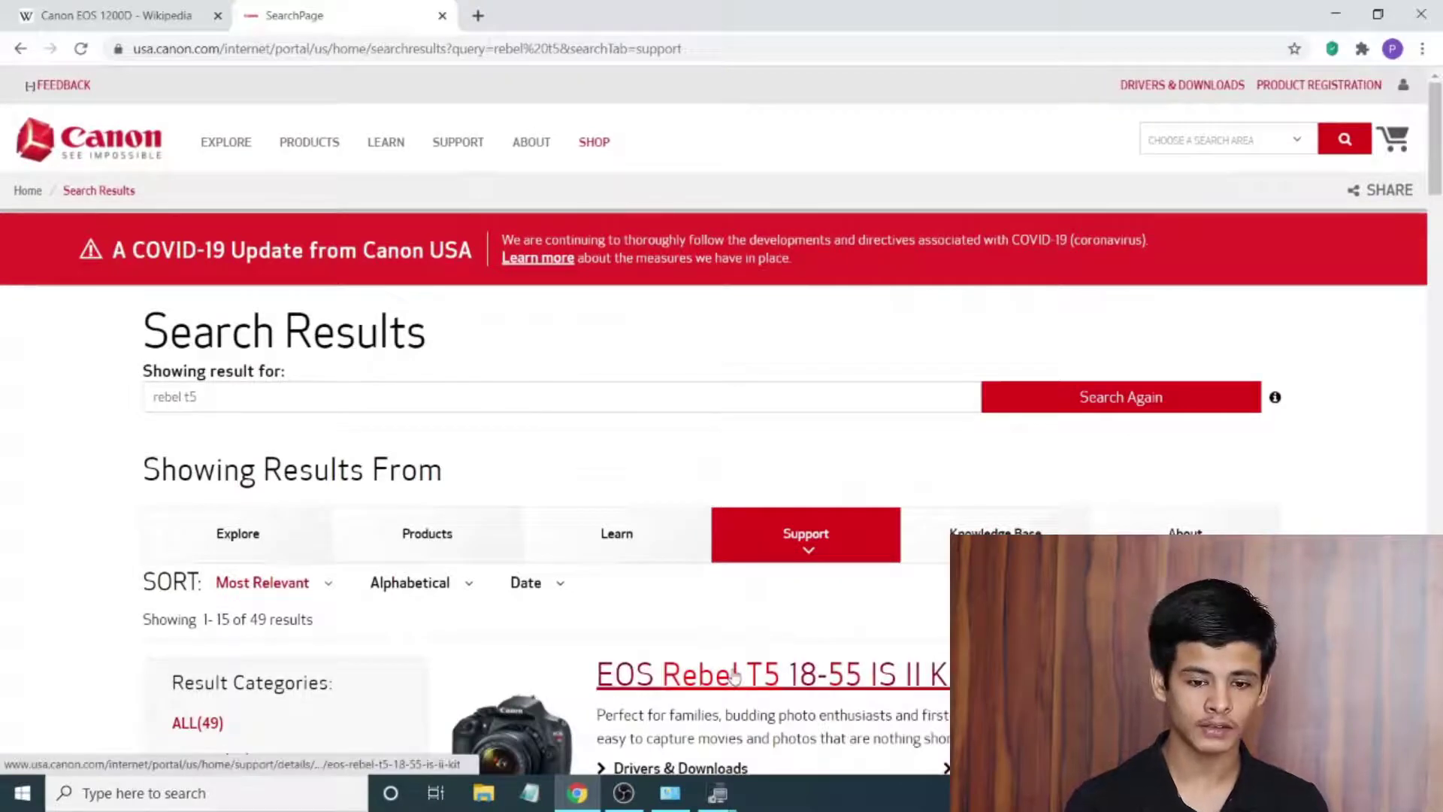
scroll(733, 674, down, 3)
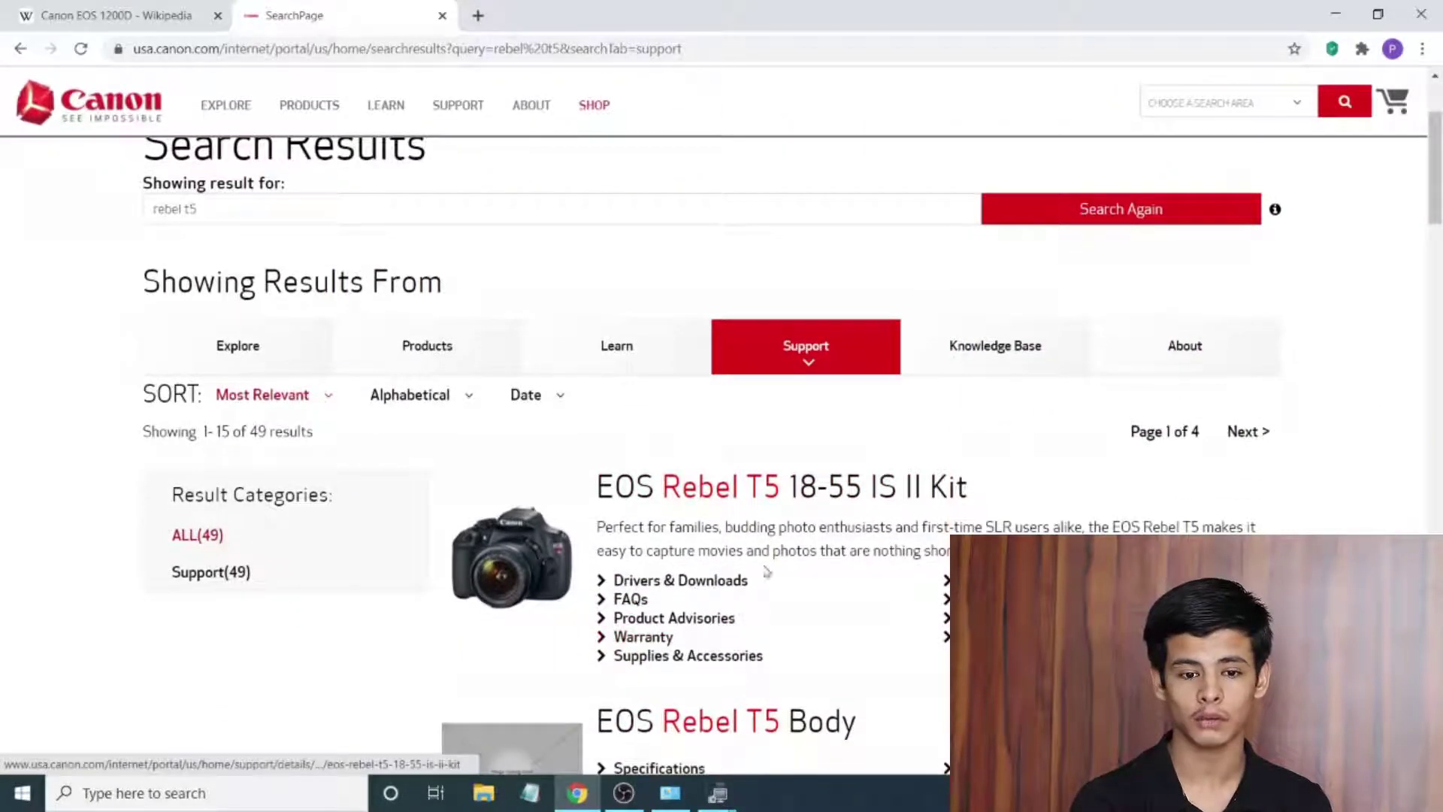
click(778, 492)
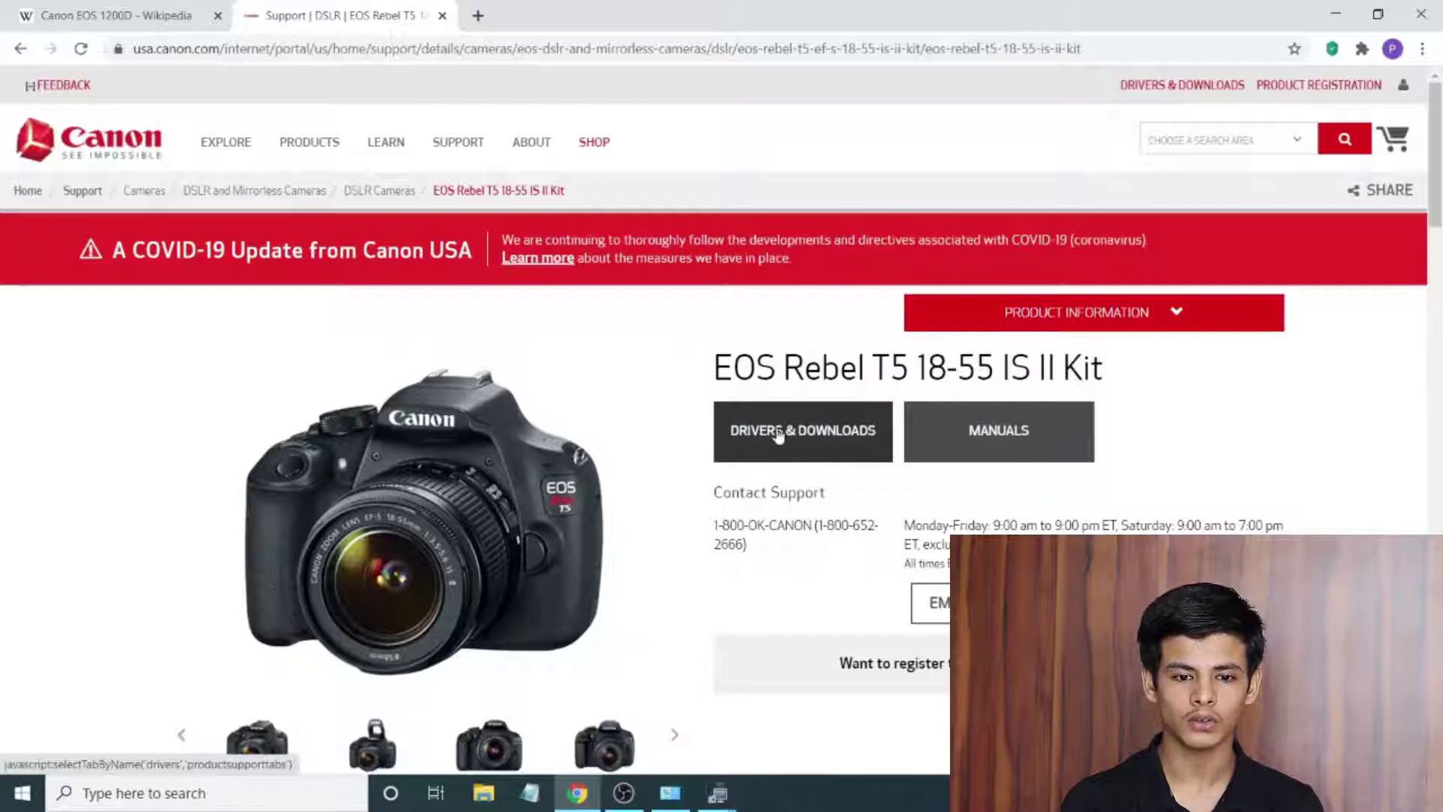
- Download EOSWebcamUtility-WIN1.0.zip from the camera's Drivers & Downloads and dismiss the install popup
click(819, 442)
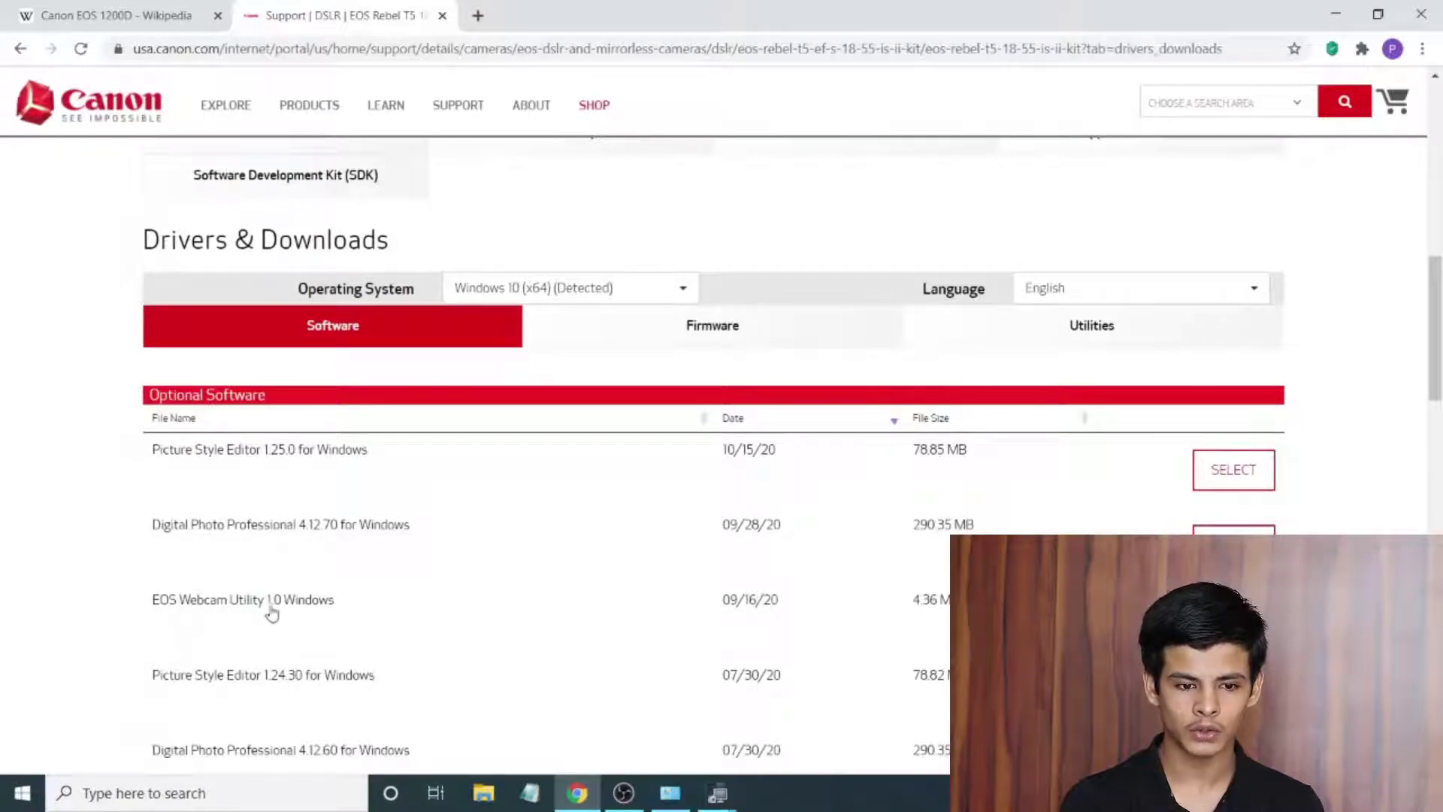
drag(340, 602, 147, 599)
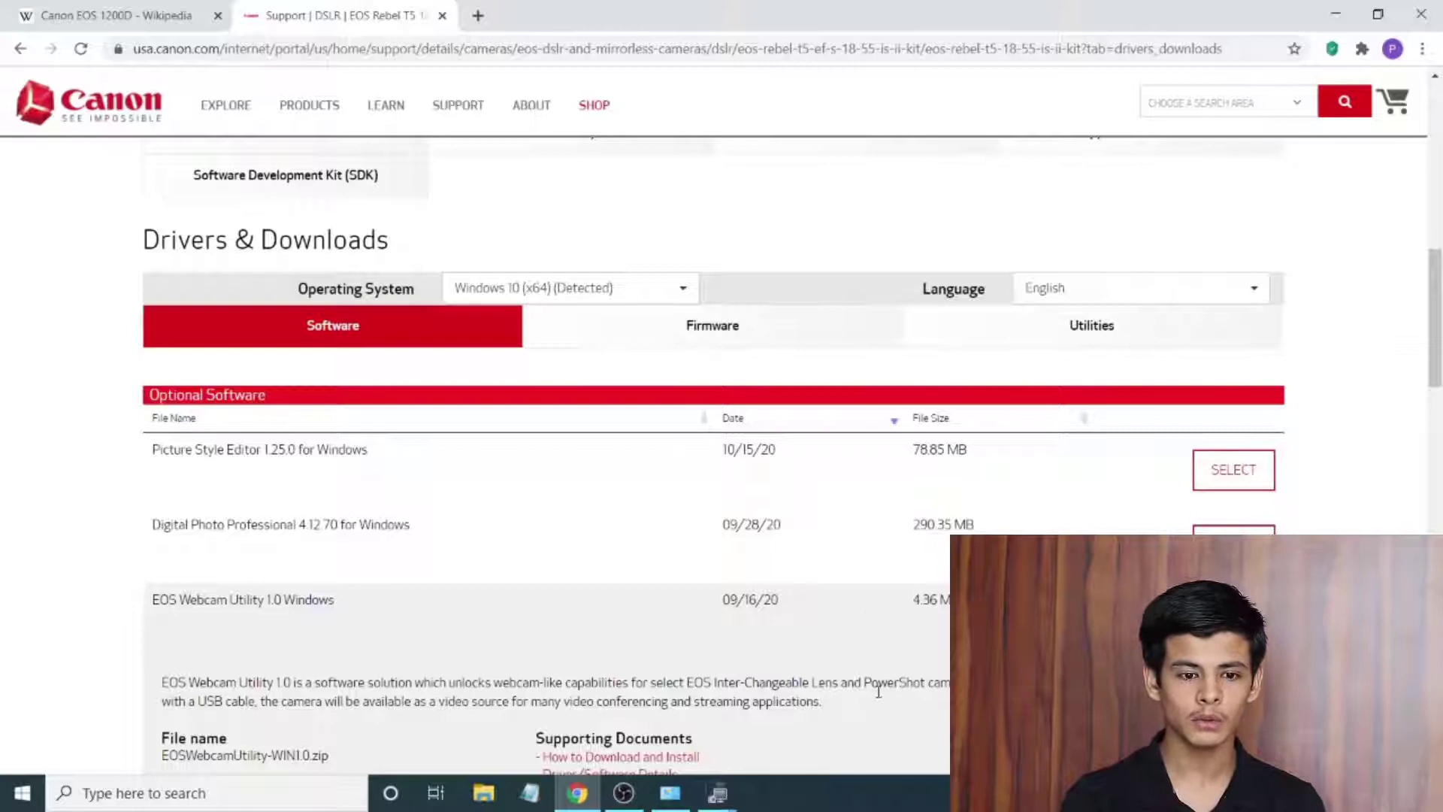
click(446, 608)
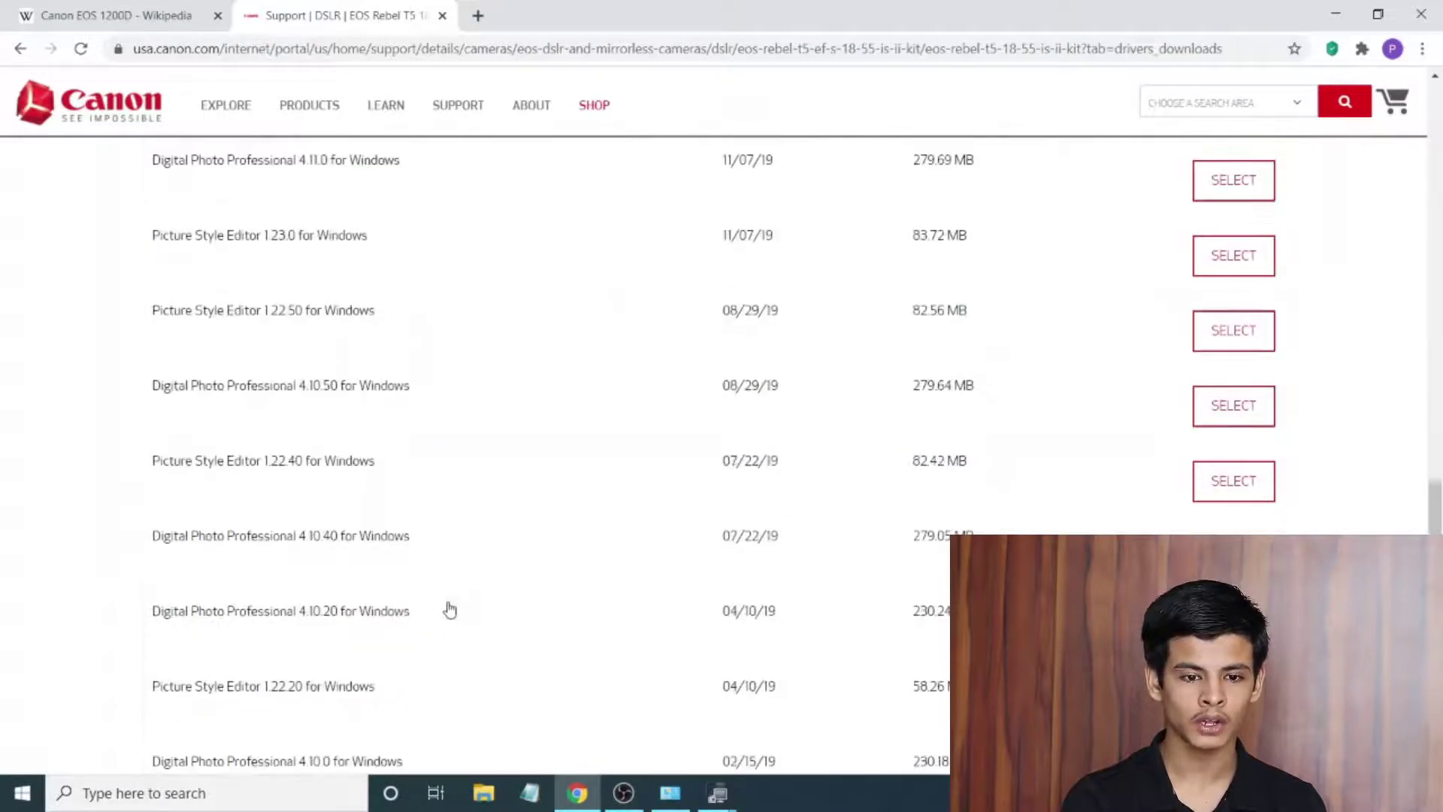
click(473, 599)
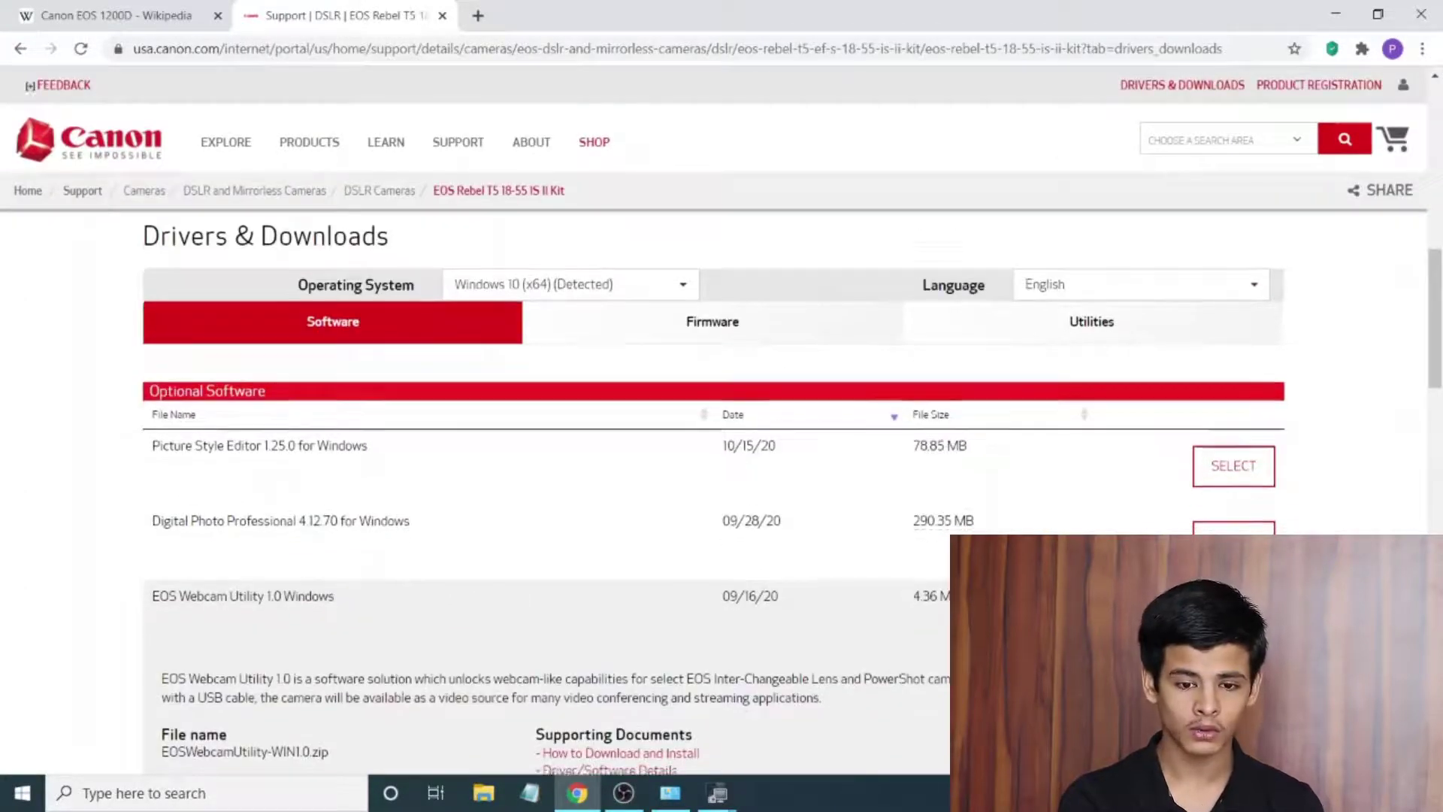
scroll(722, 421, down, 1)
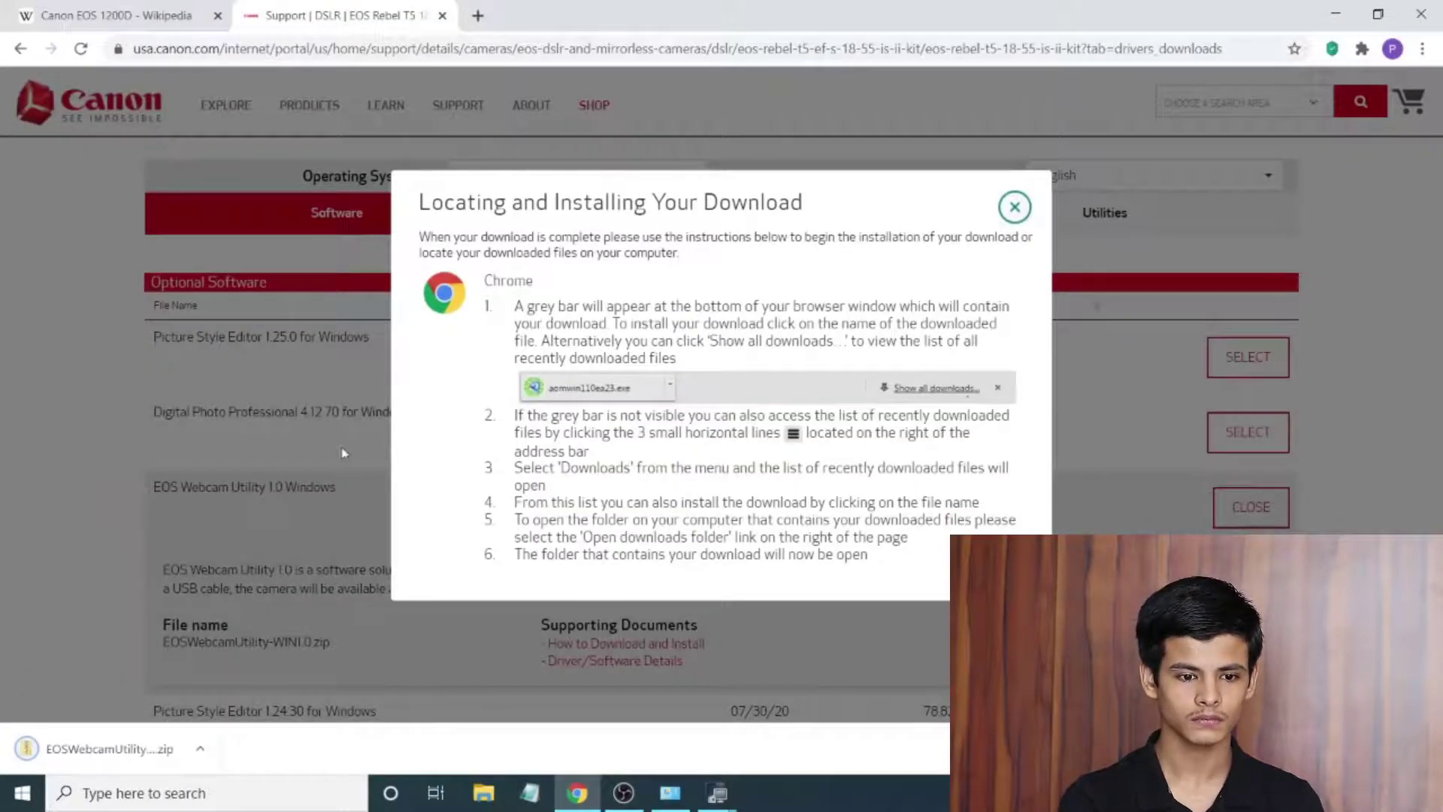
click(290, 485)
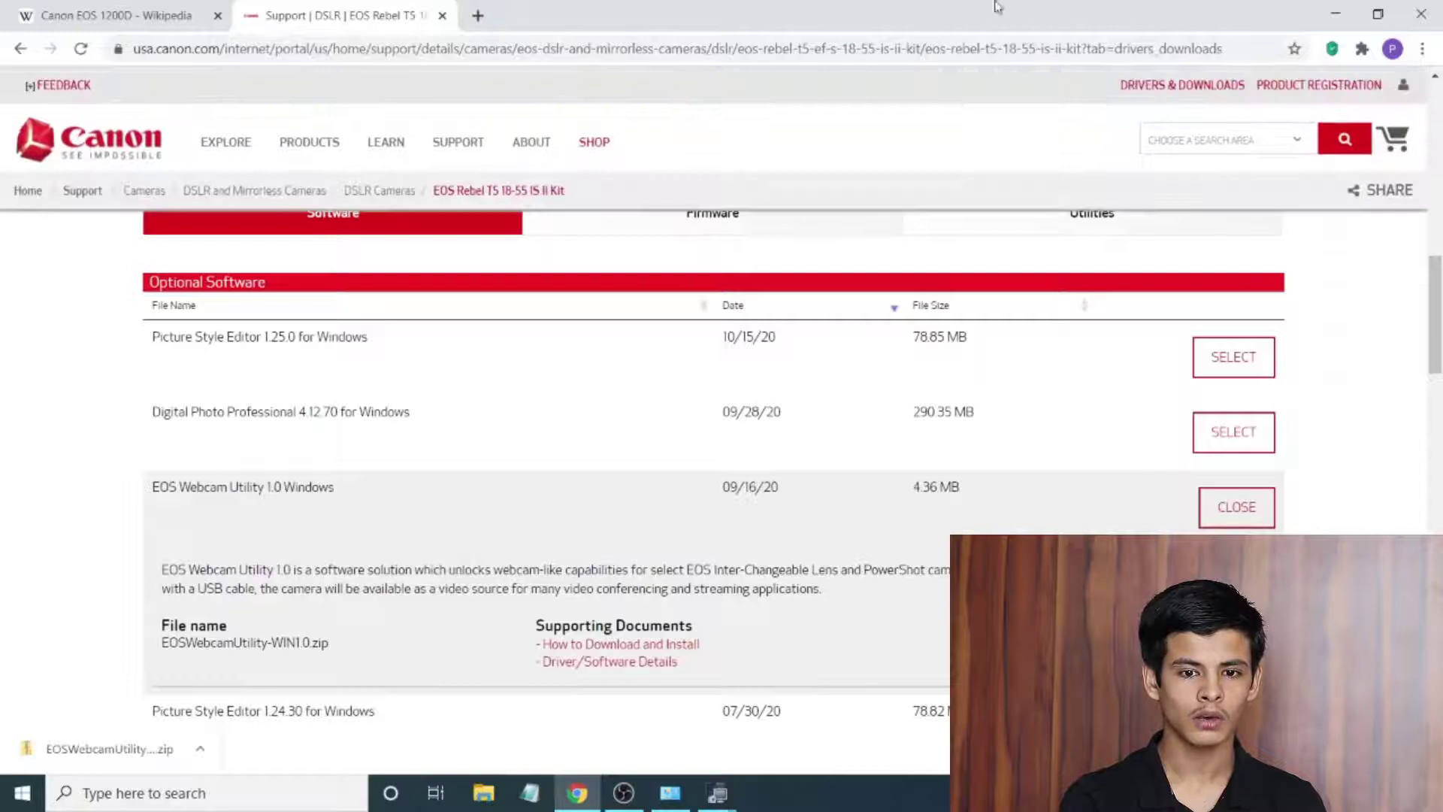
- Show the downloaded EOSWebcamUtility-WIN1.0 zip in its folder and launch the Setup program inside it
click(1336, 13)
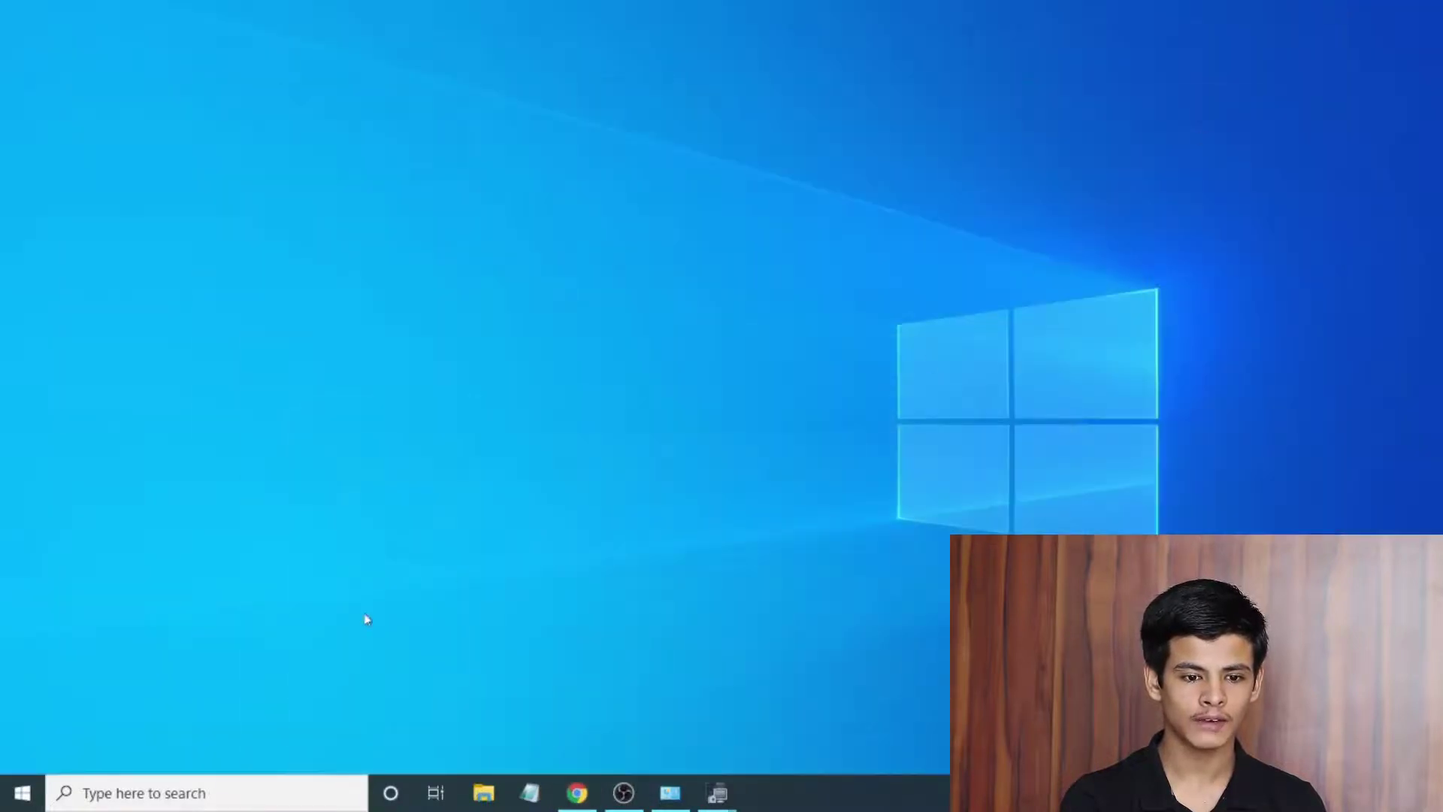
click(576, 793)
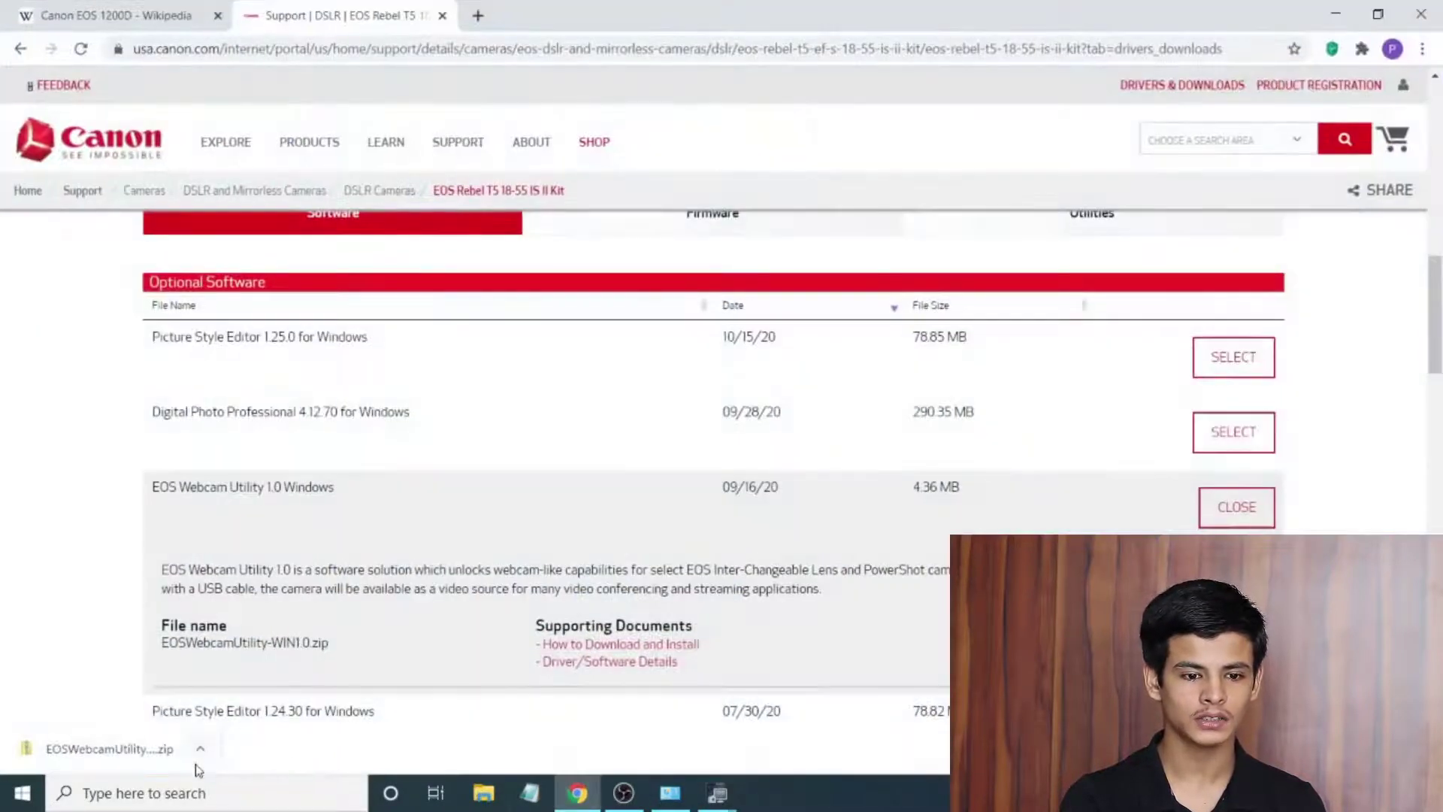
click(134, 753)
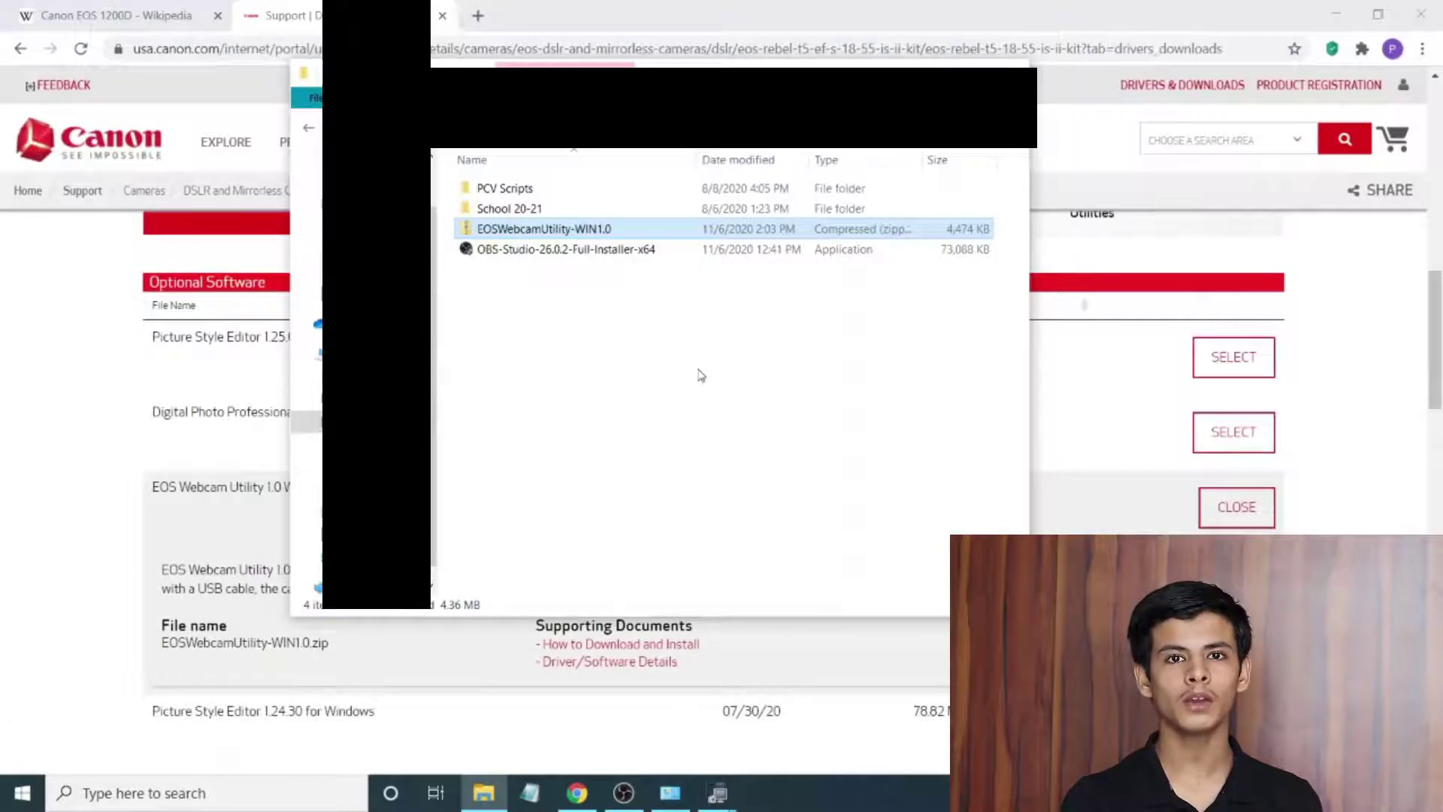
double_click(576, 235)
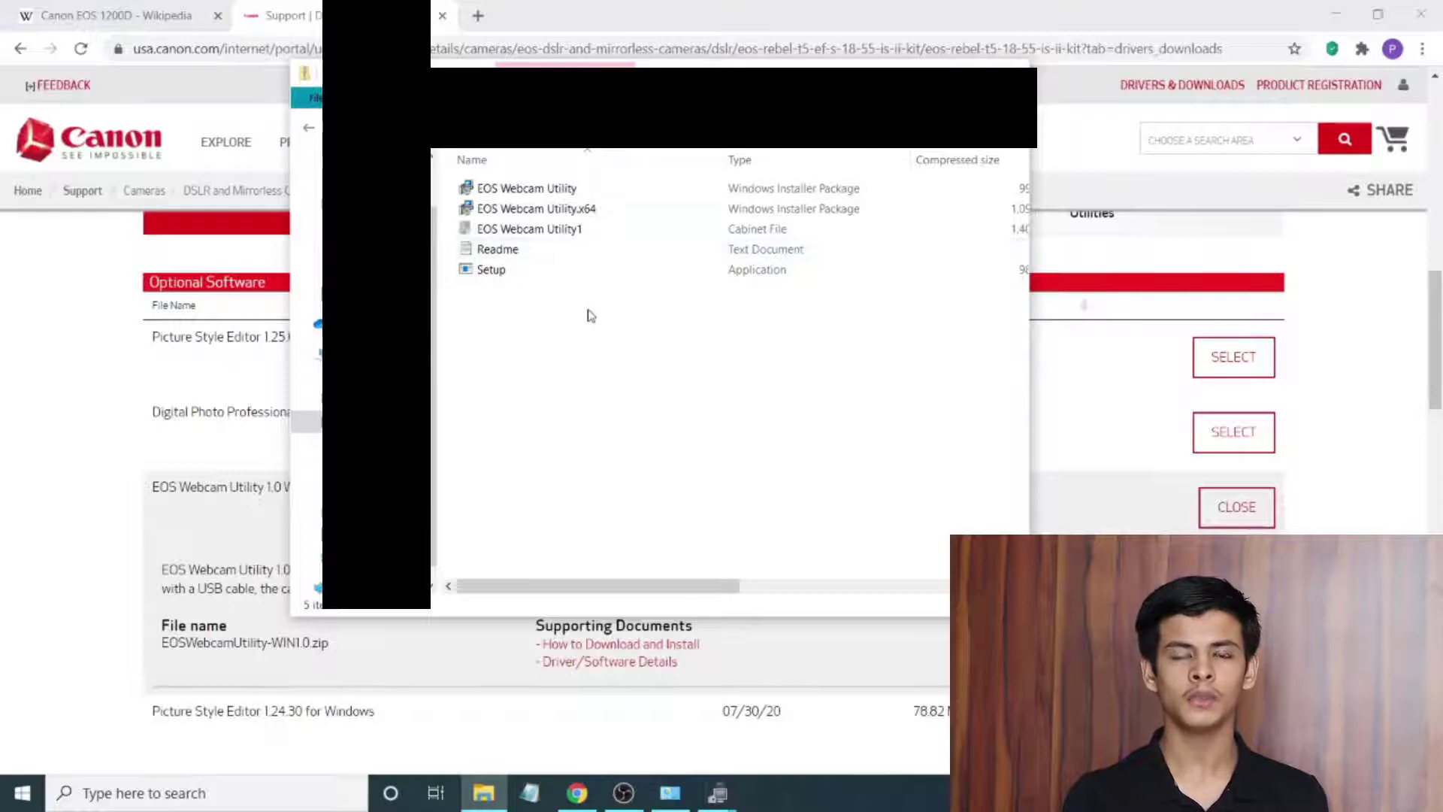
click(514, 280)
double_click(514, 271)
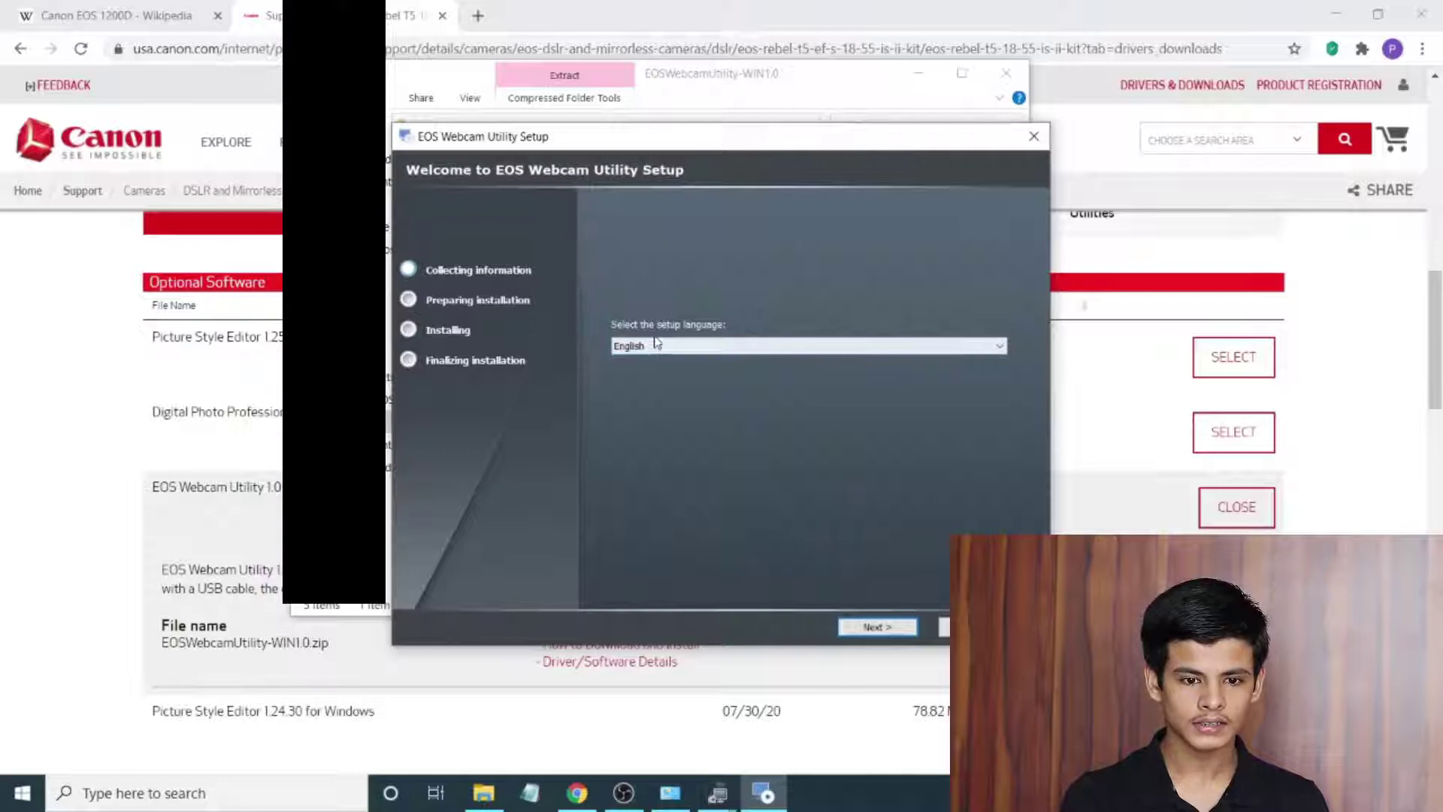
- Keep English, accept the license, and install to C:\Program Files\Canon\EOS Webcam Utility
click(881, 633)
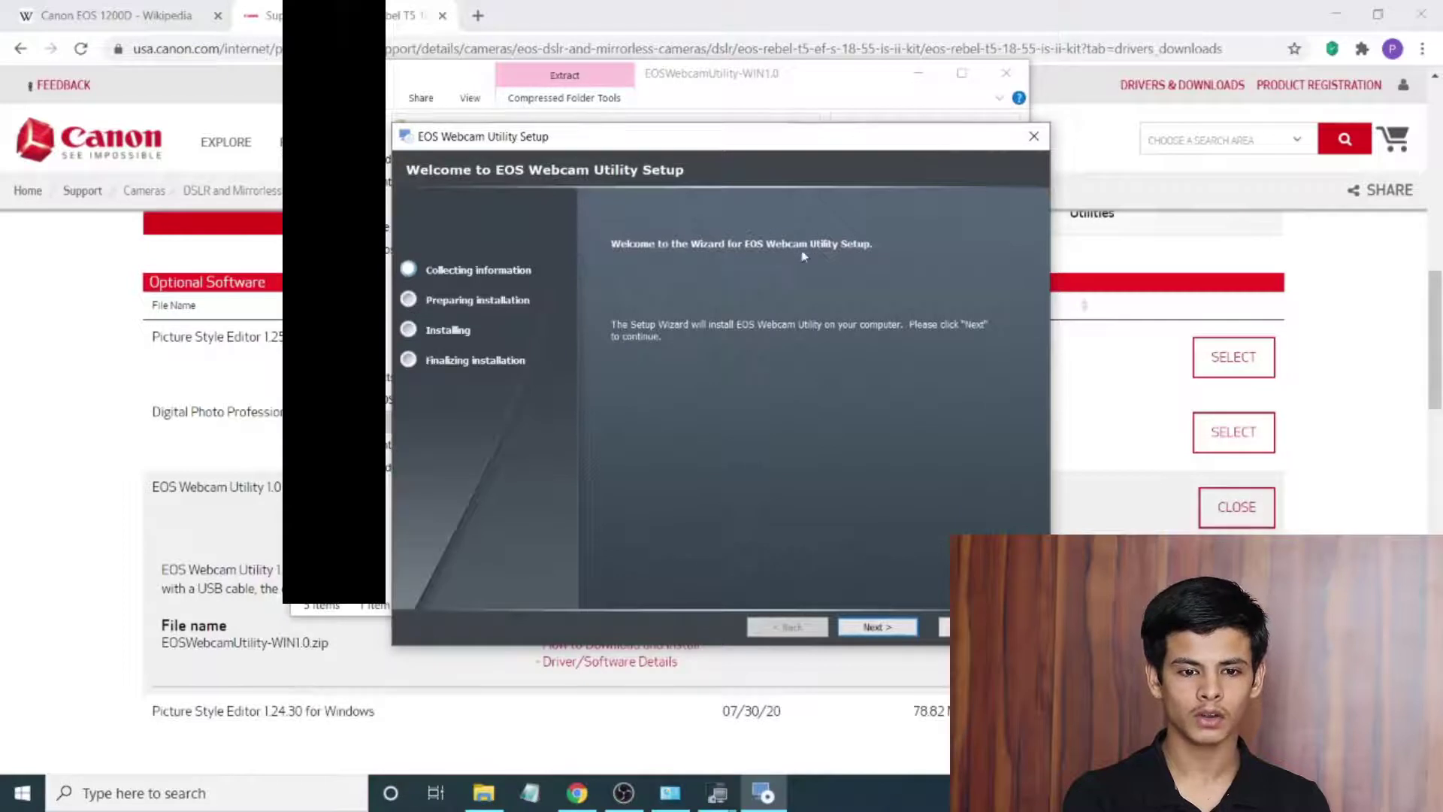
click(880, 634)
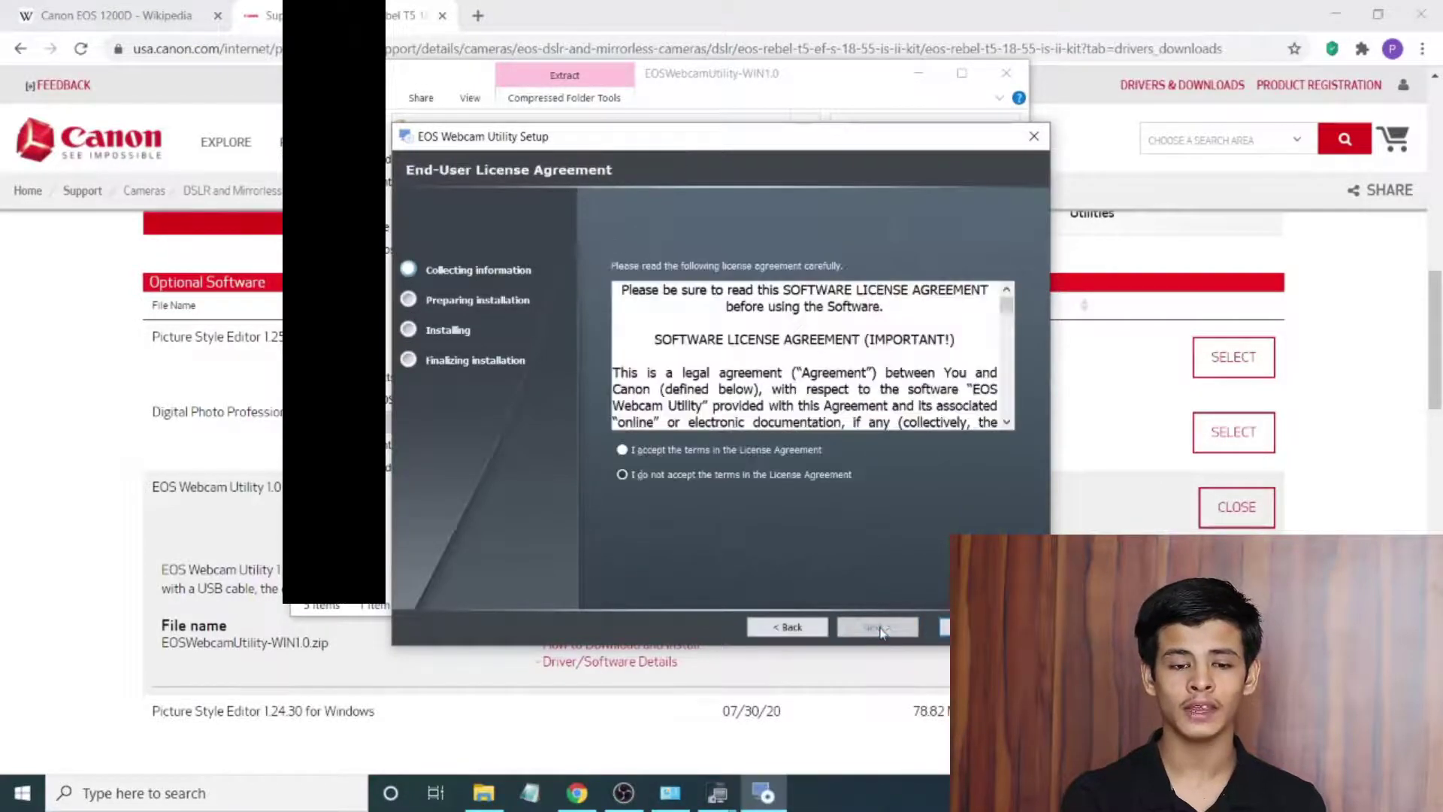
click(634, 451)
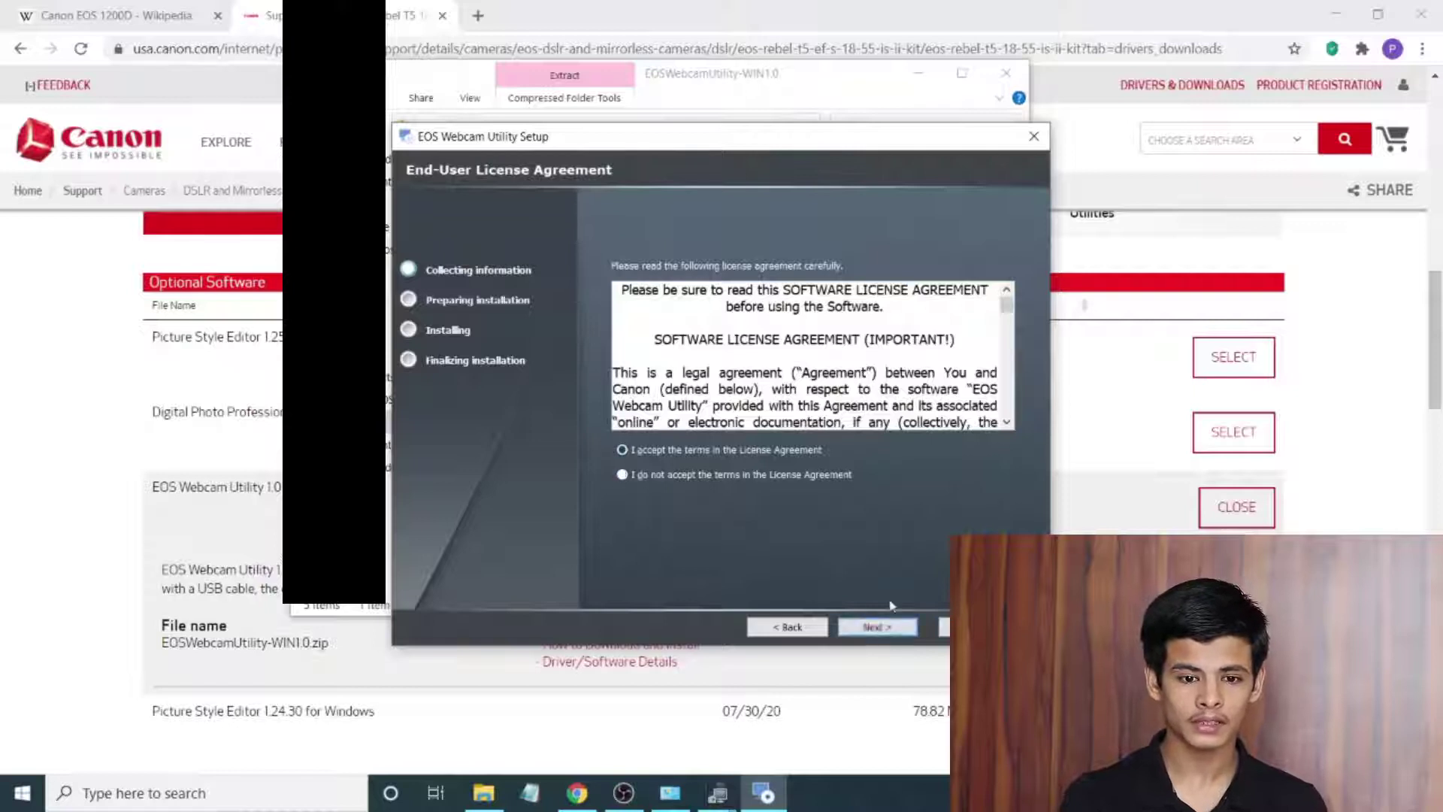
click(895, 634)
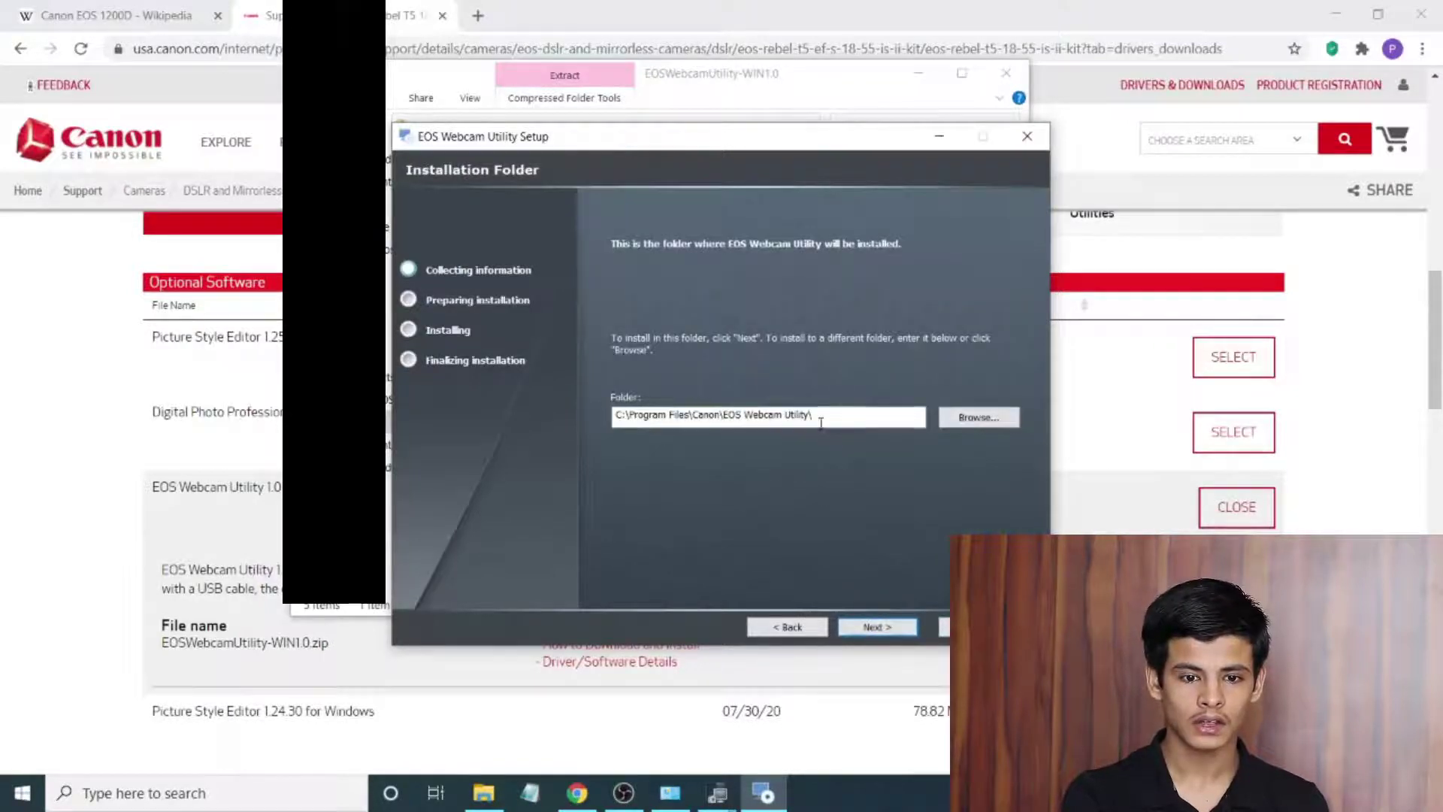
click(903, 633)
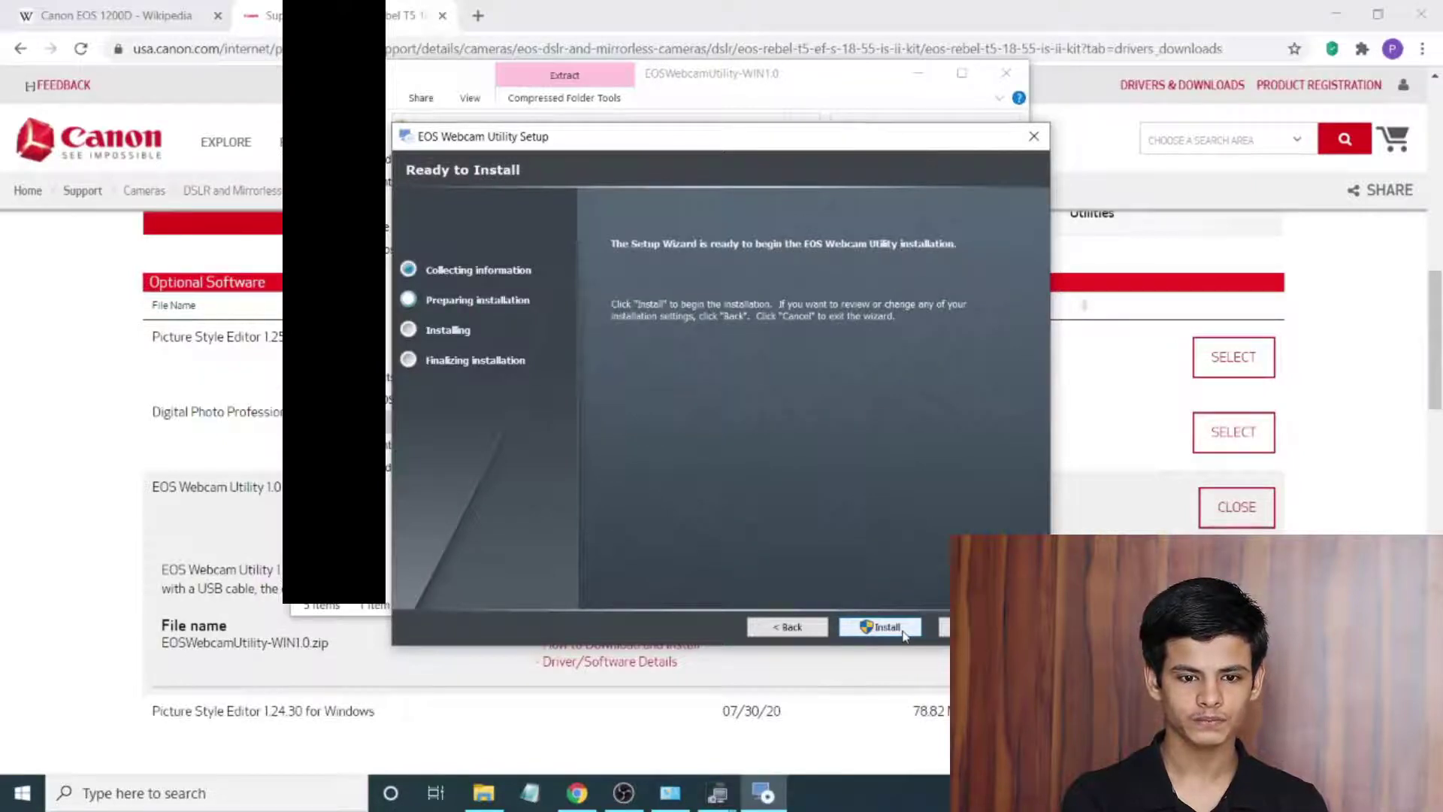
click(902, 629)
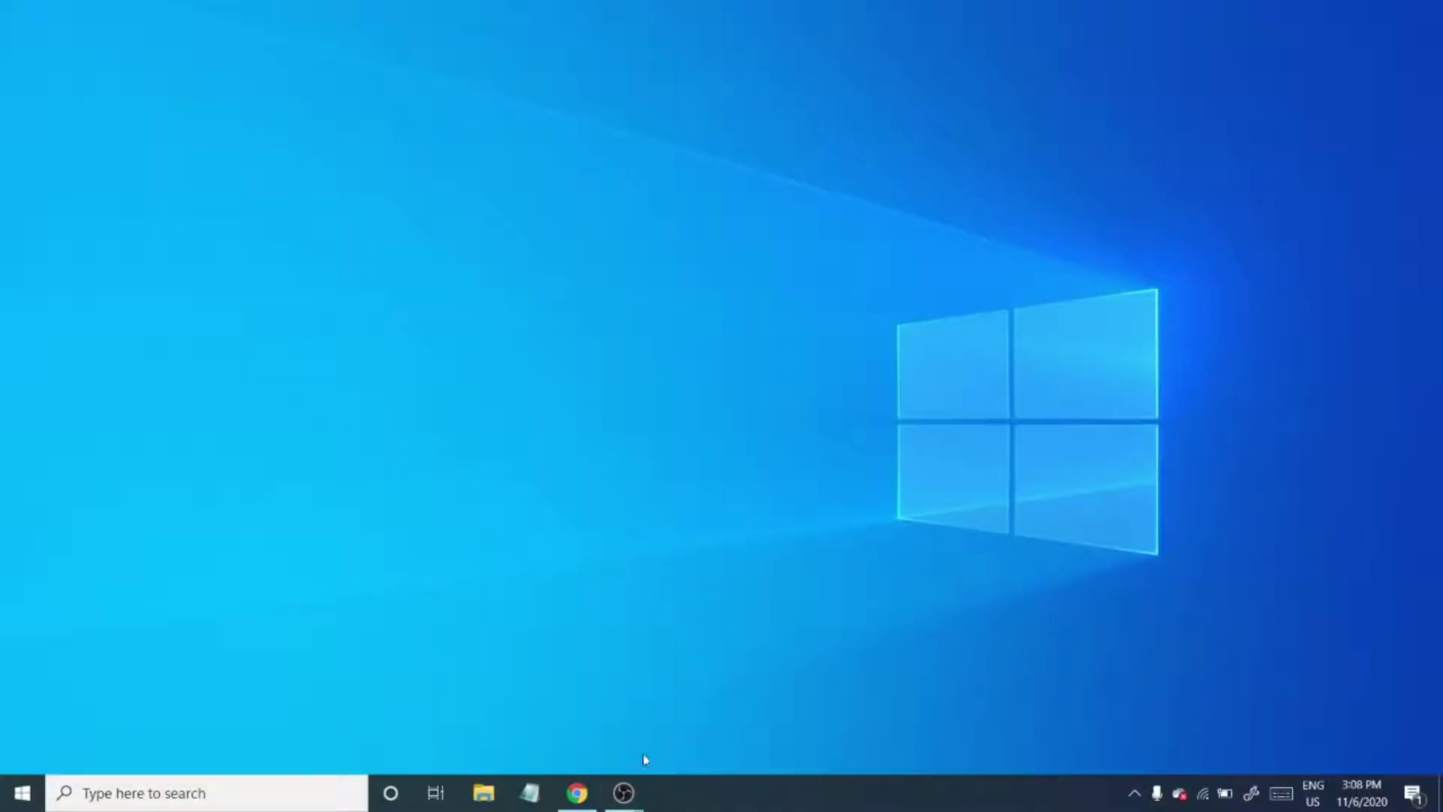
- Add a new Video Capture Device source in OBS with its default name
mouse_move(638, 797)
click(681, 723)
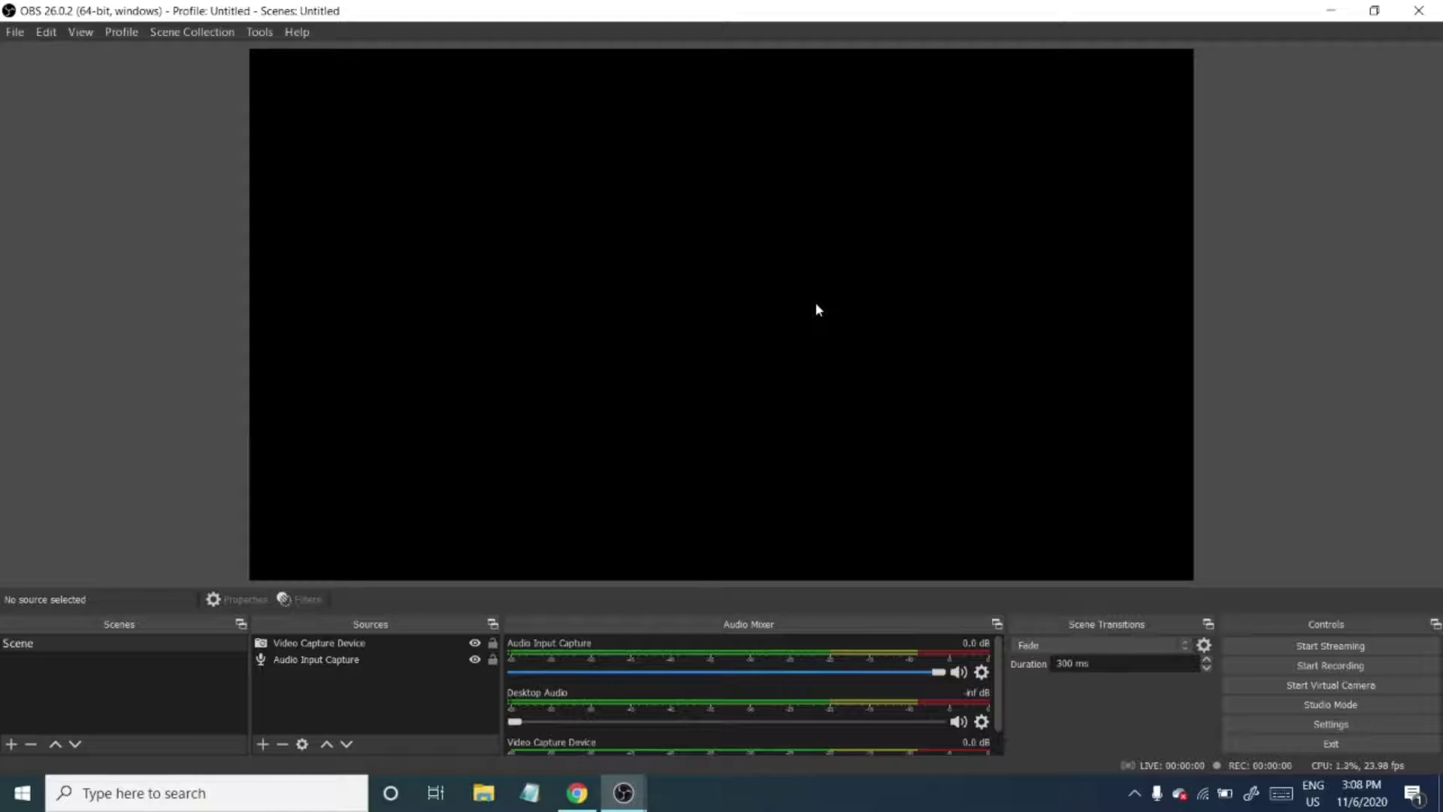
double_click(351, 624)
double_click(387, 630)
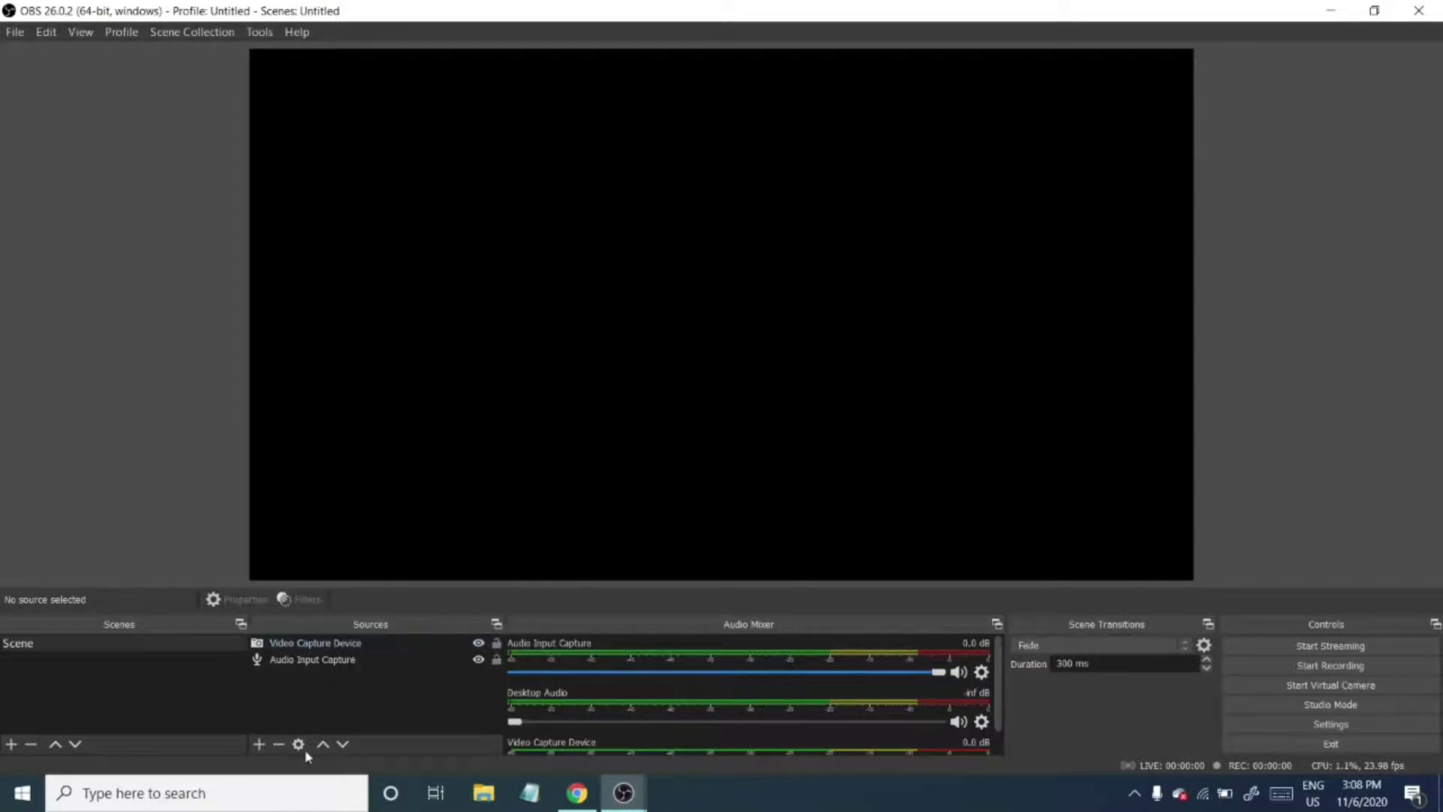
click(259, 744)
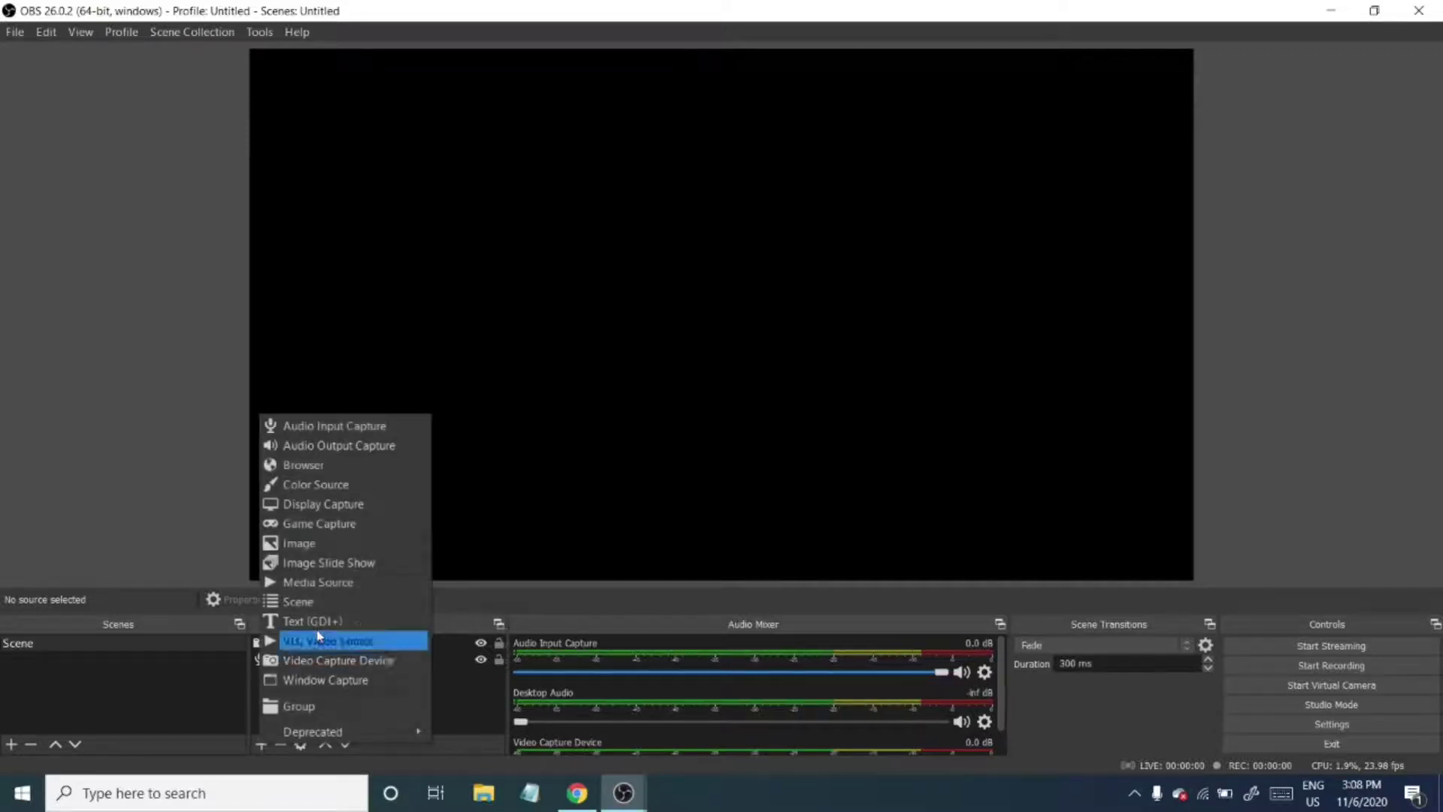
click(348, 661)
click(759, 497)
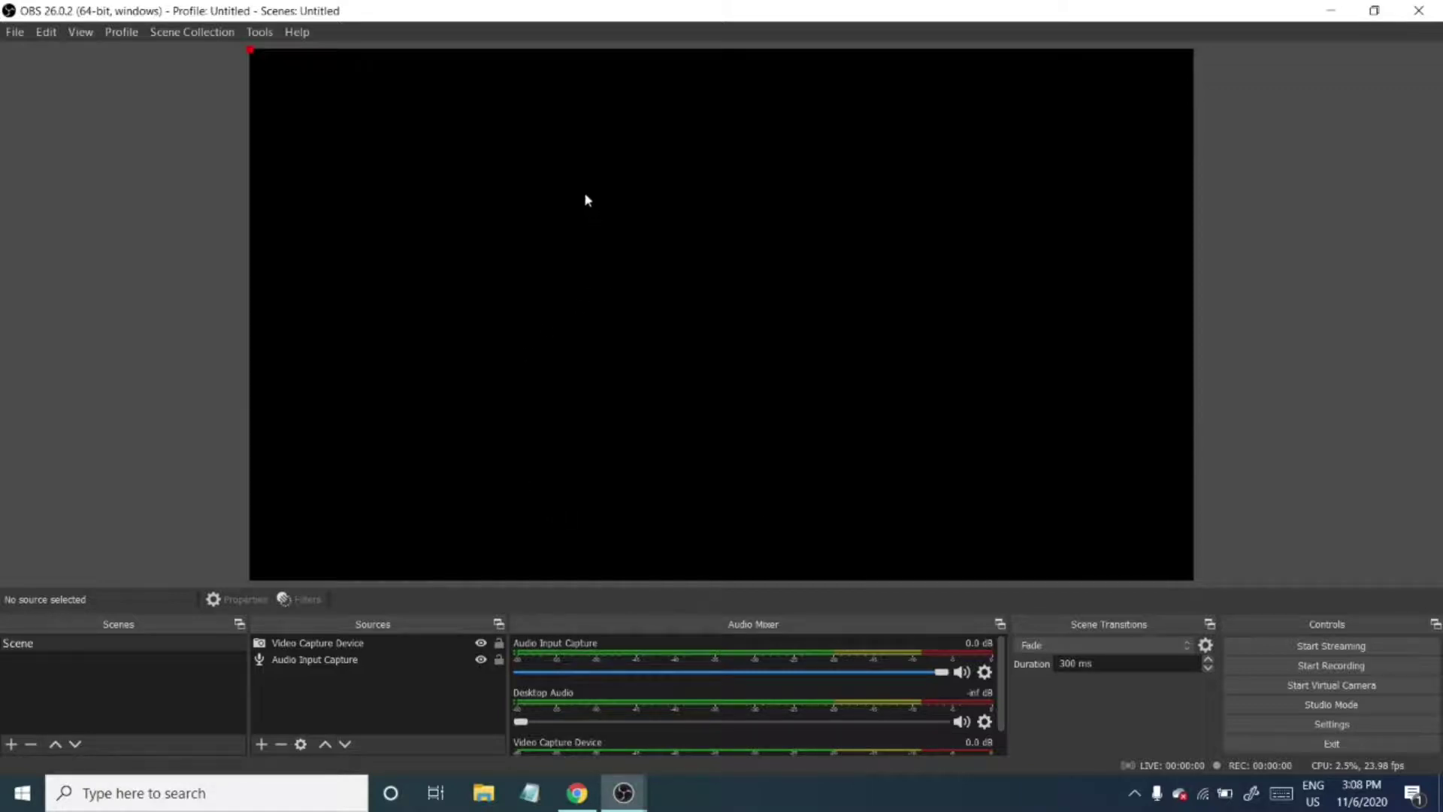
- Set the source's Device to EOS Webcam Utility and Resolution/FPS Type to Custom
click(637, 323)
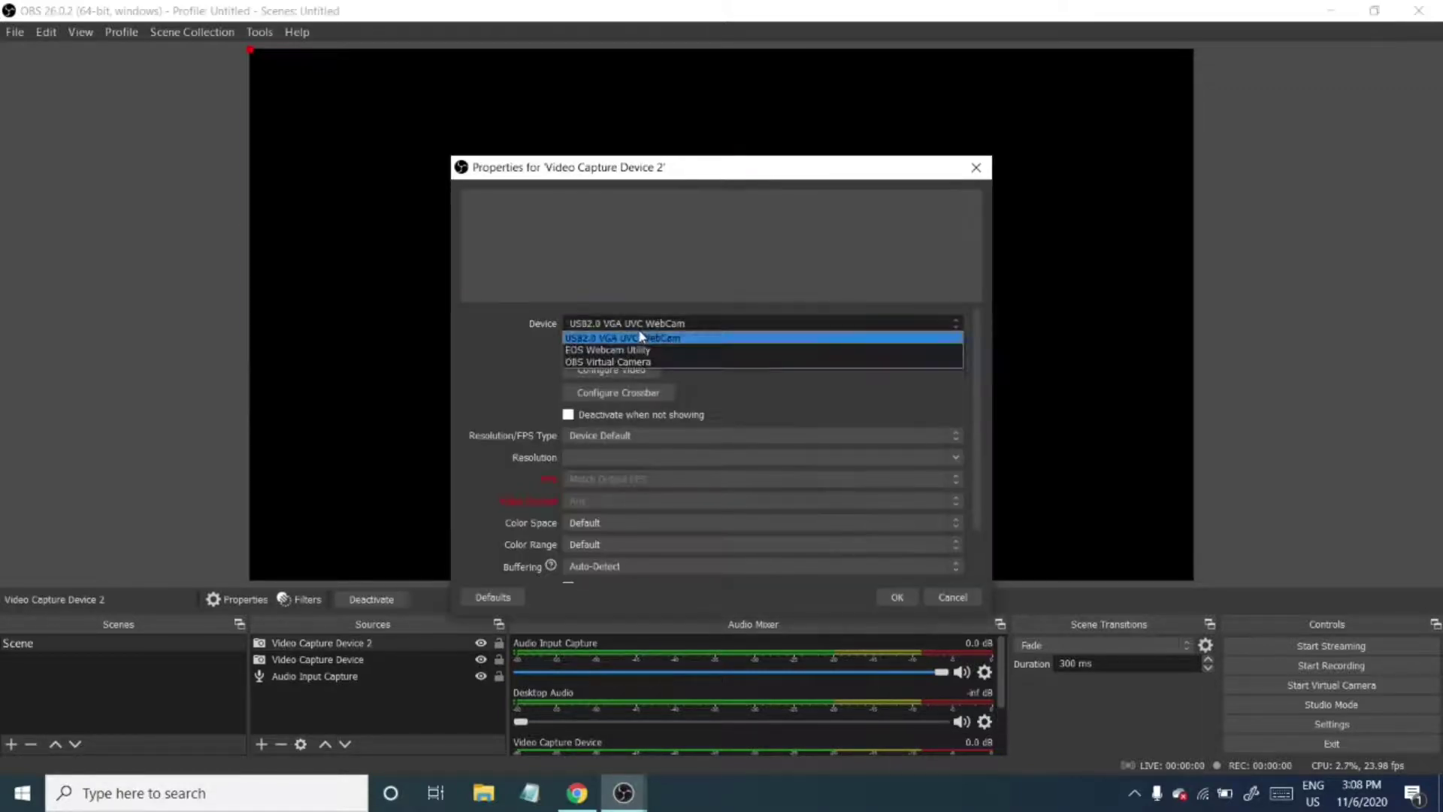
click(761, 178)
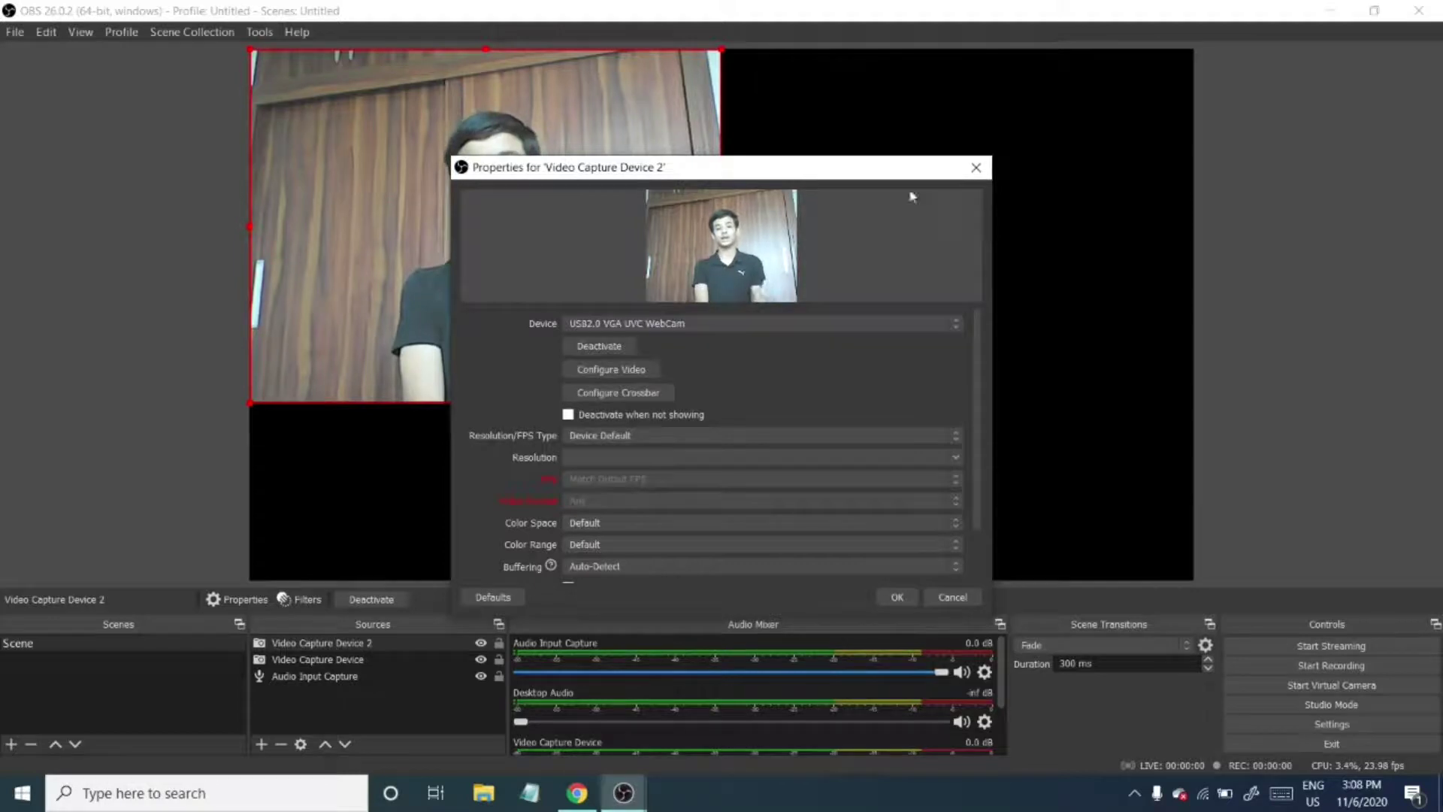
drag(851, 168, 1177, 191)
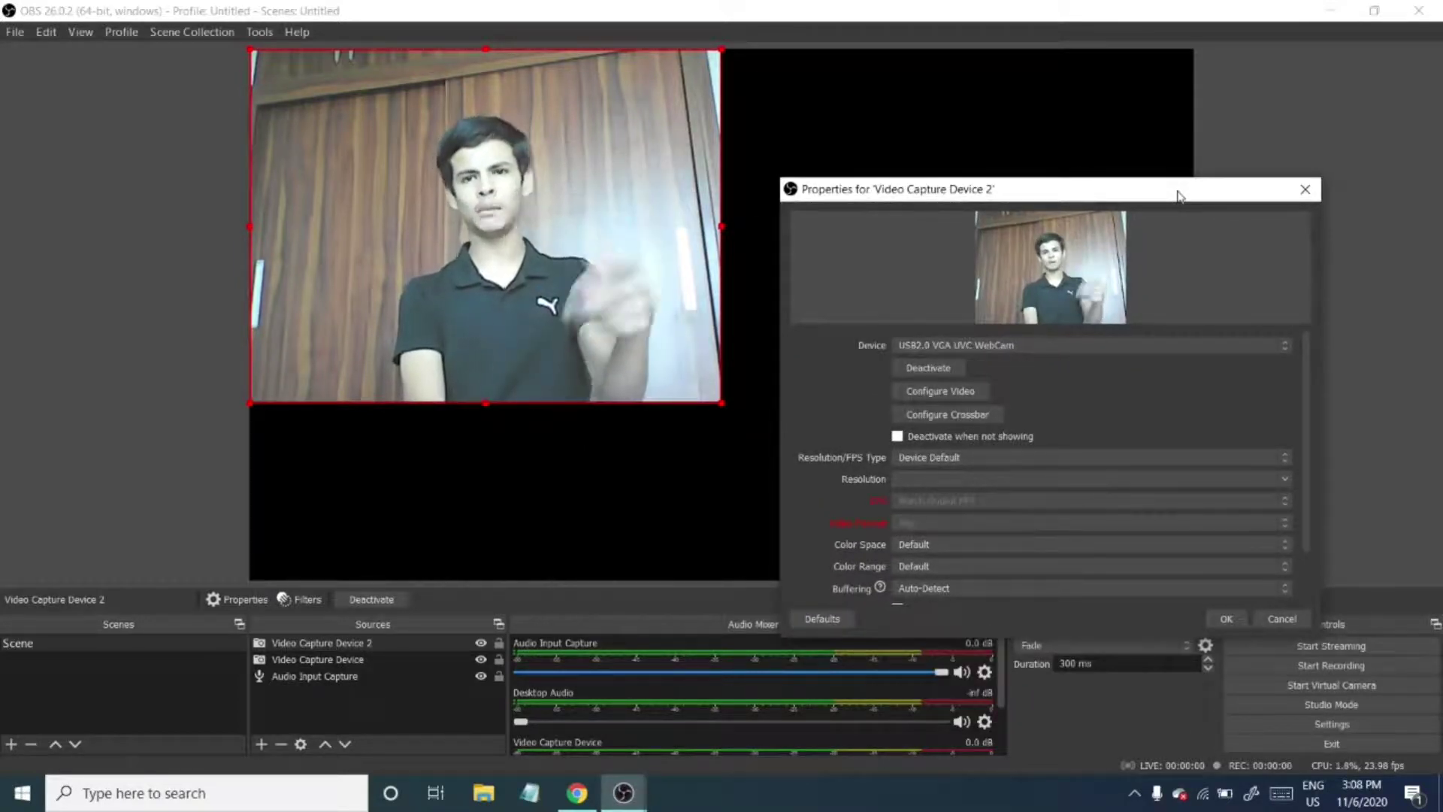
click(1103, 345)
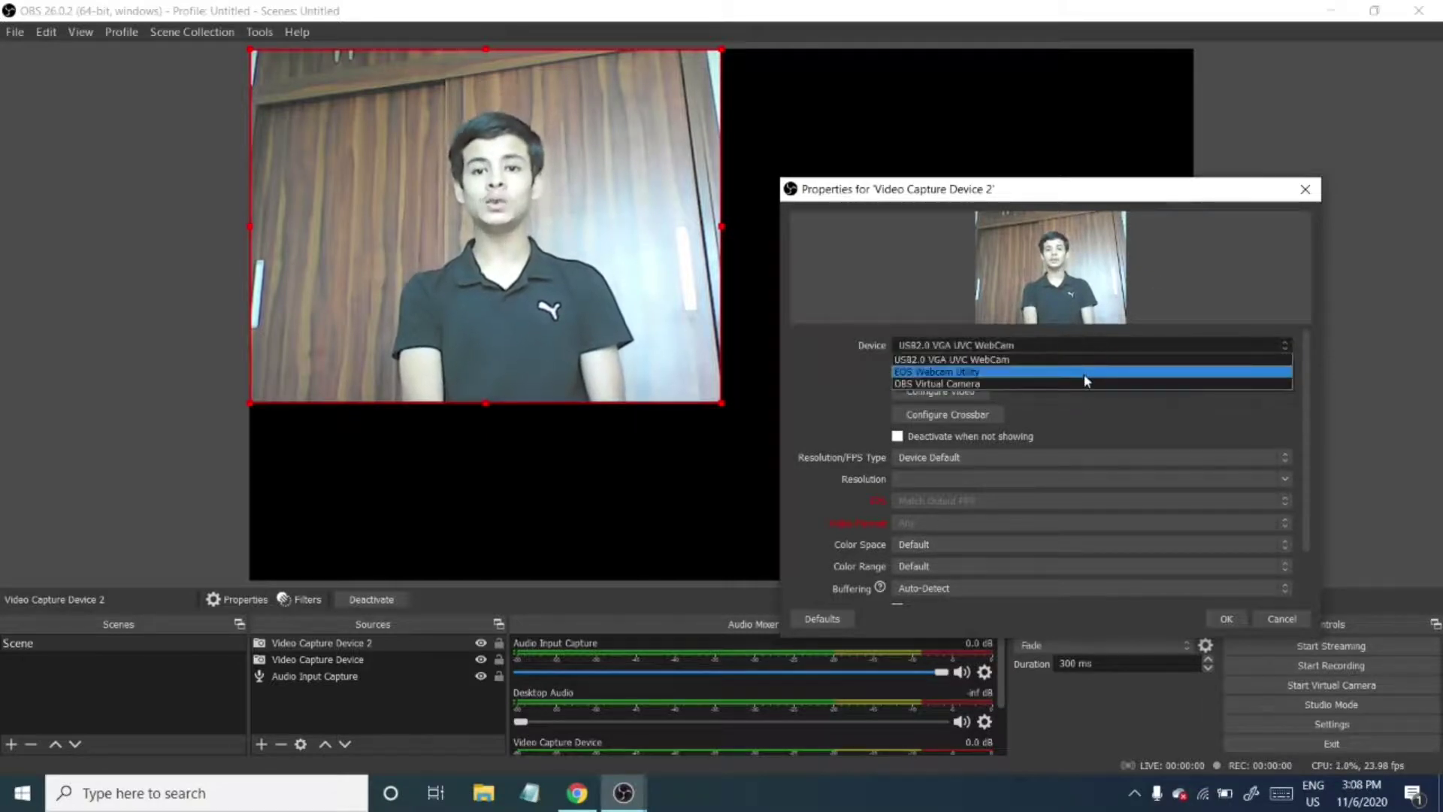
click(1084, 373)
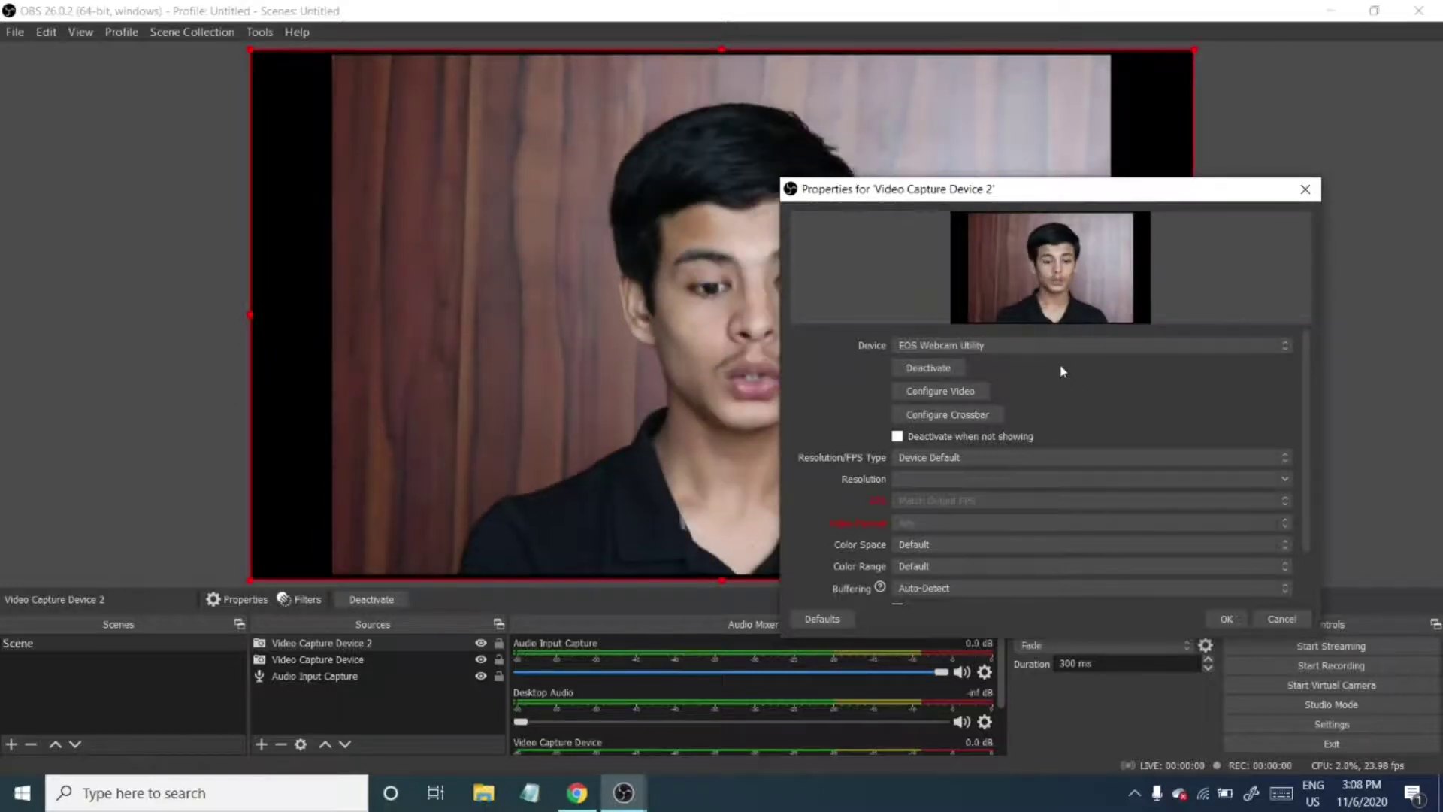
drag(1115, 194, 623, 282)
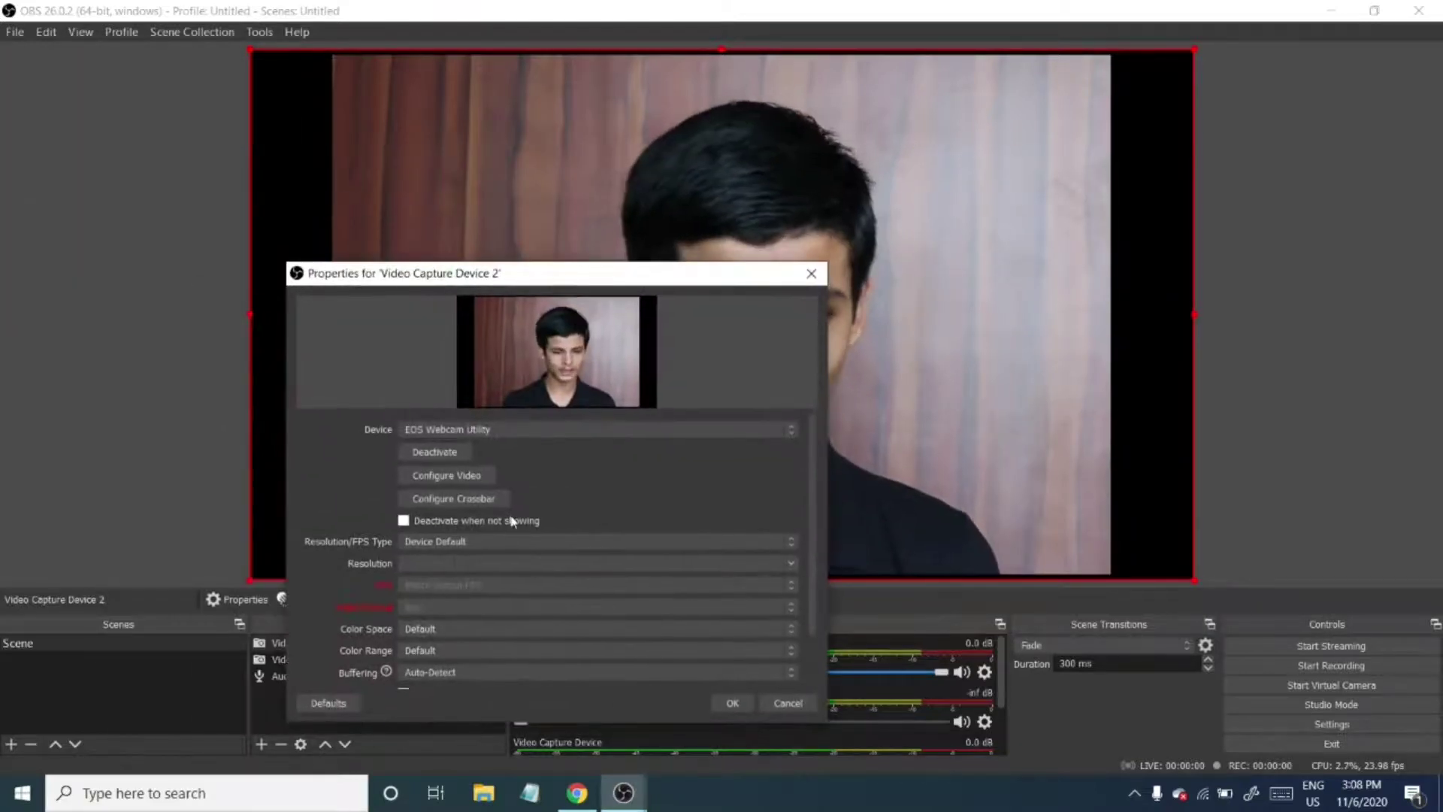
click(506, 543)
click(489, 562)
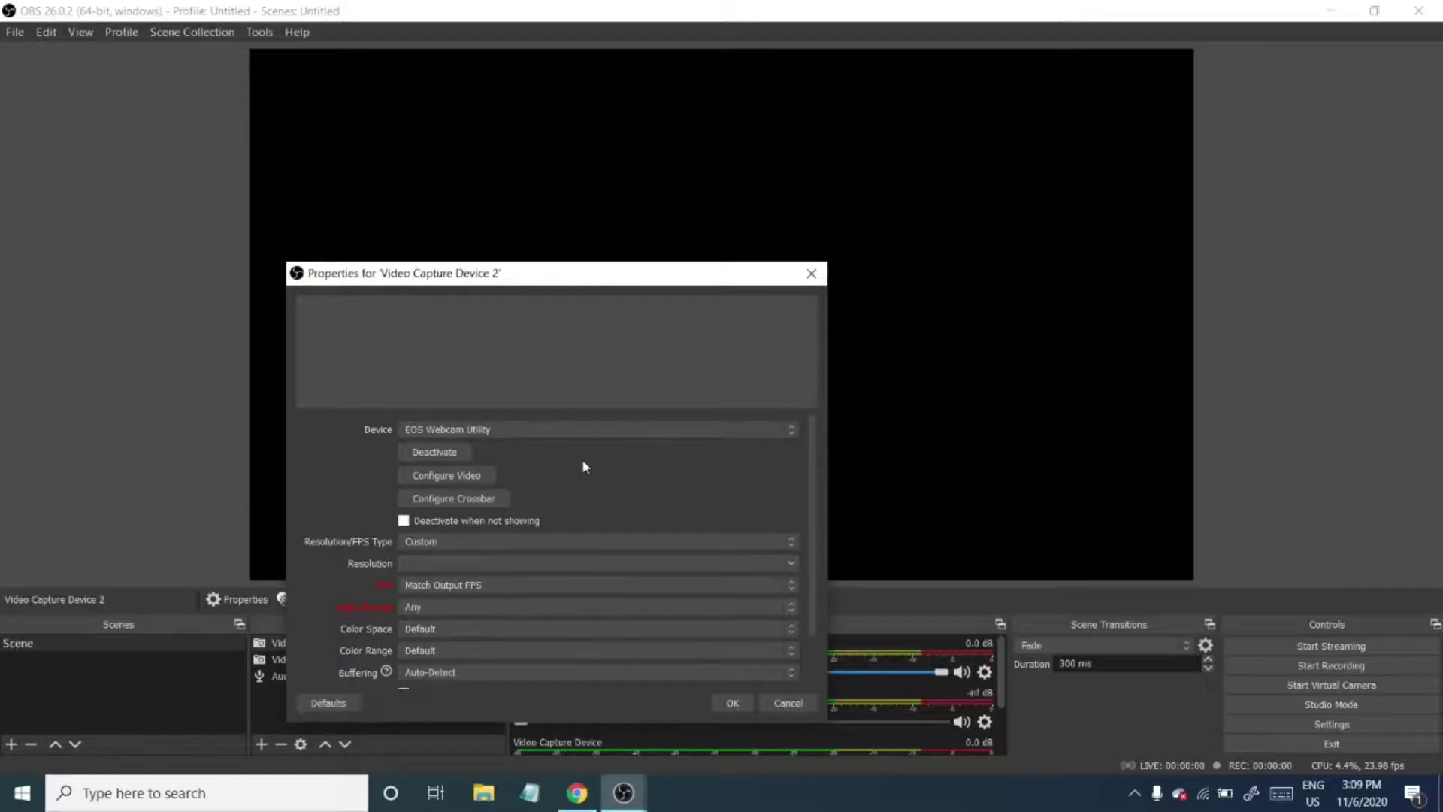
- Set the camera resolution to 1280x720, keep FPS at Match Output FPS, and apply
click(511, 562)
click(791, 564)
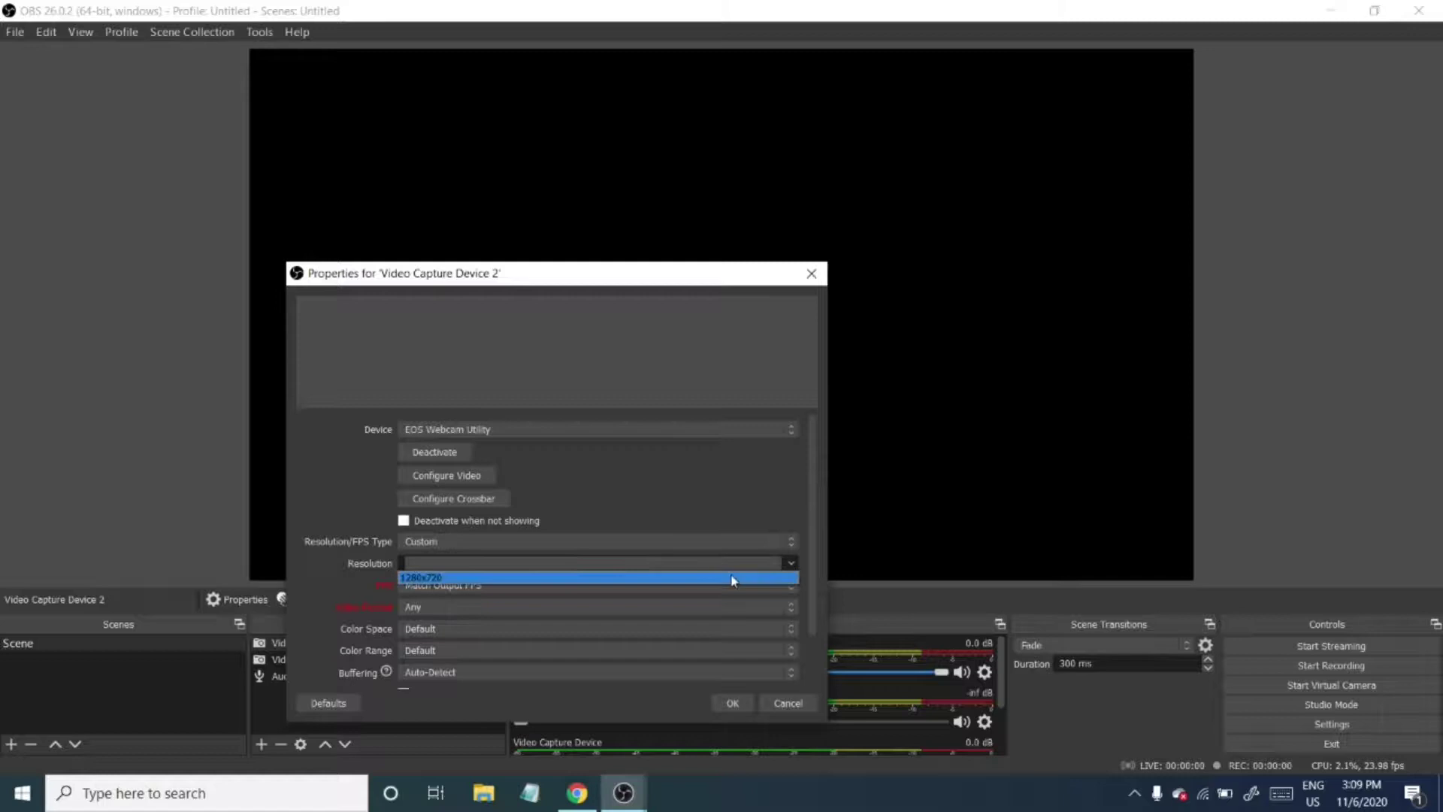
click(733, 578)
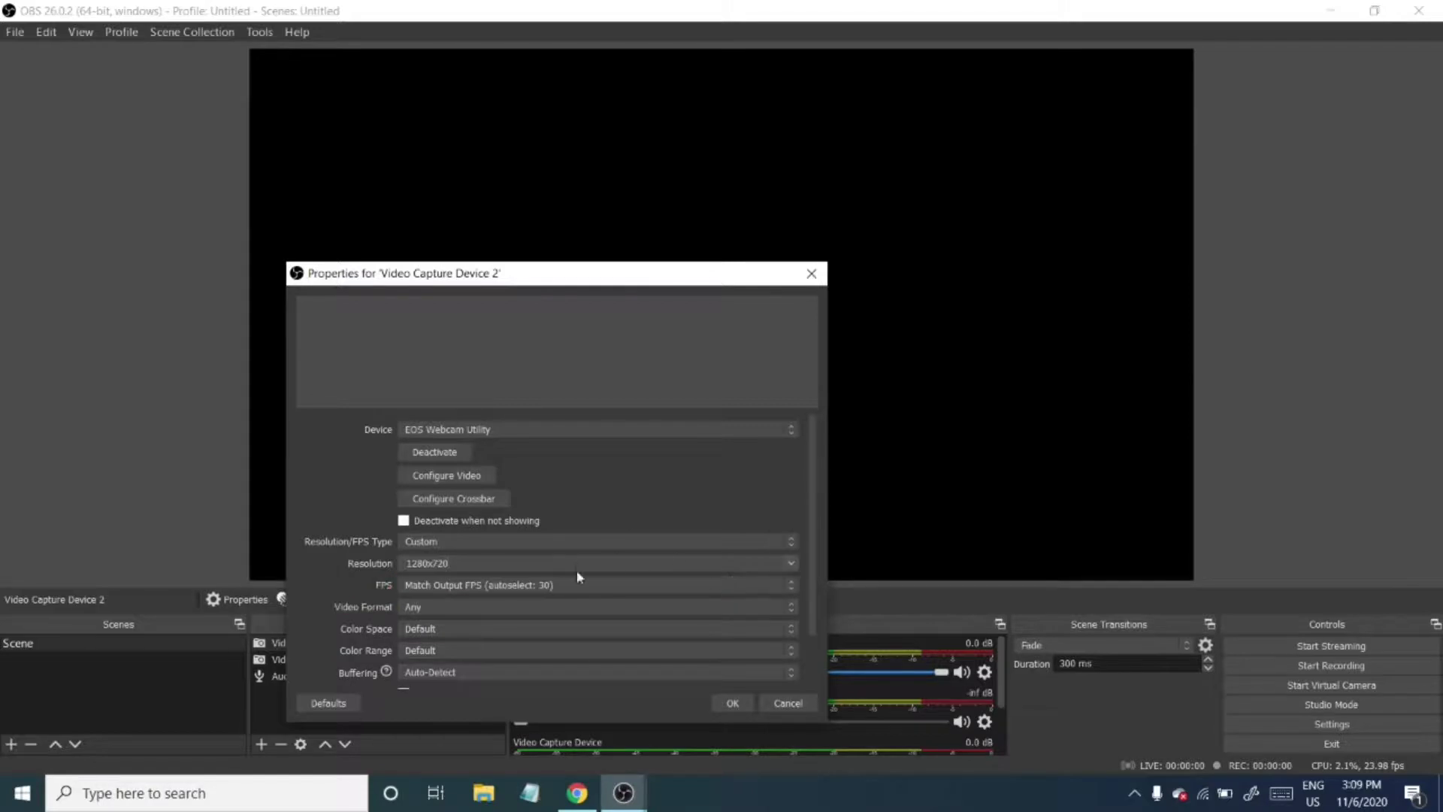
click(596, 586)
click(579, 448)
drag(595, 279, 644, 264)
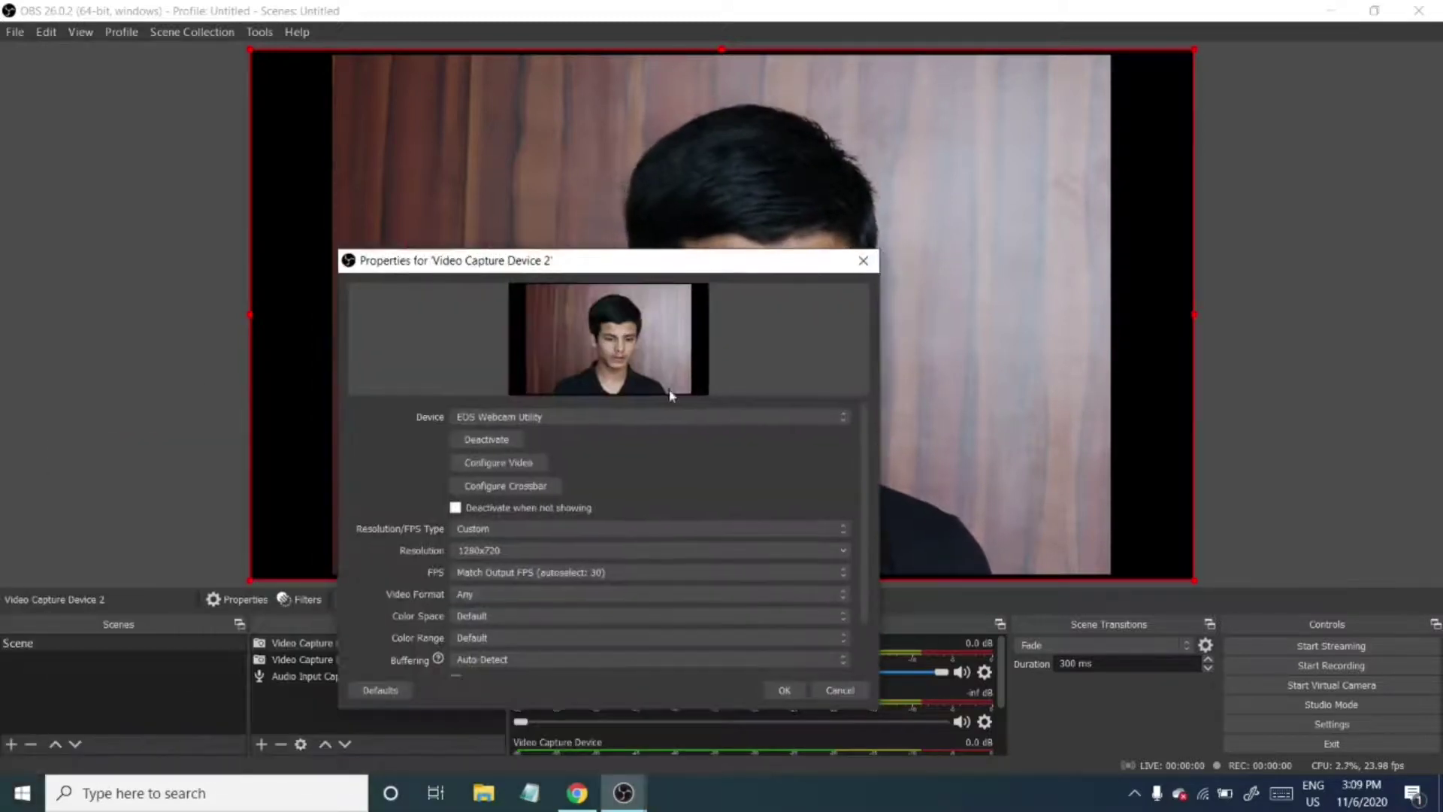
click(784, 689)
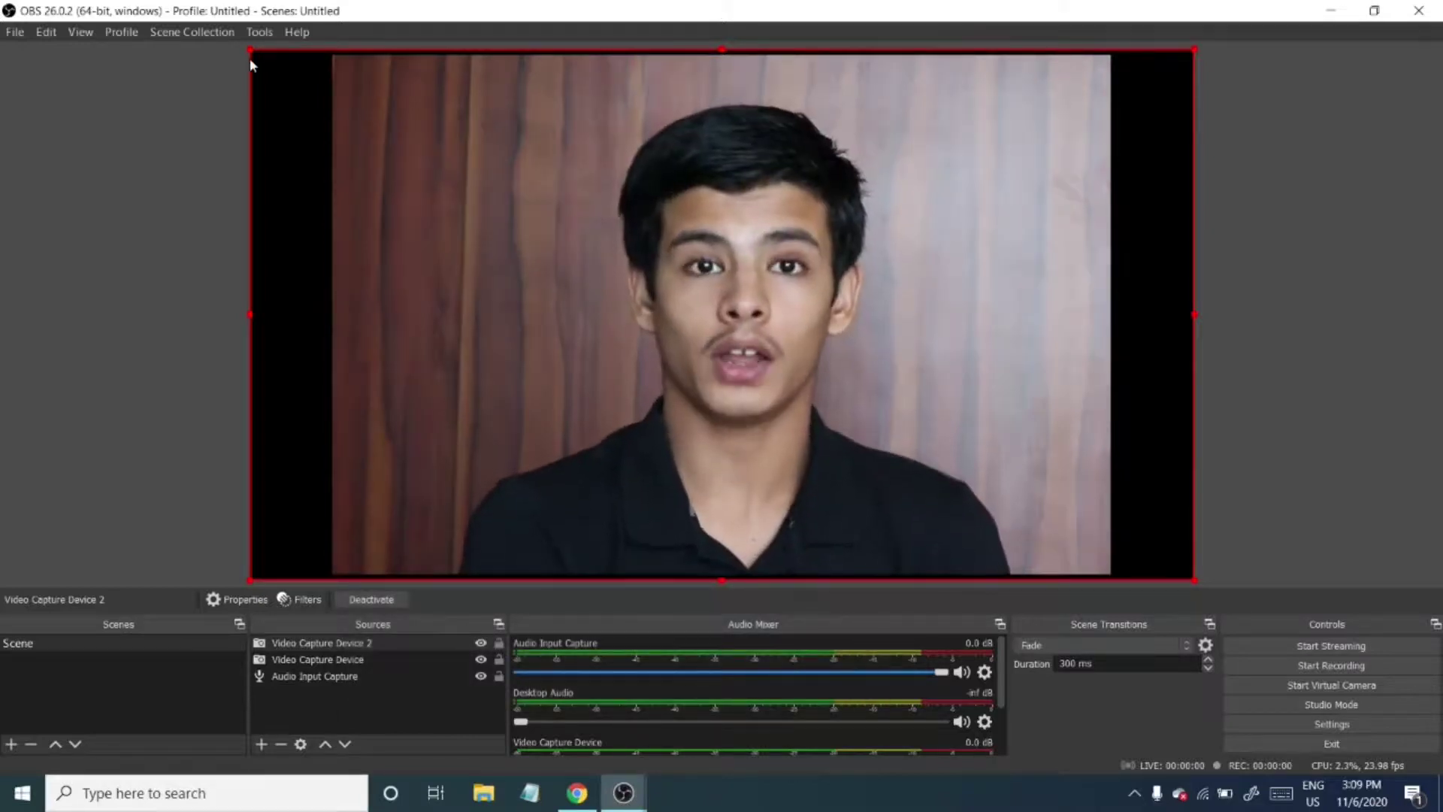
- Scale the feed down, crop its left and right black strips, and place it bottom-right
drag(250, 51, 927, 499)
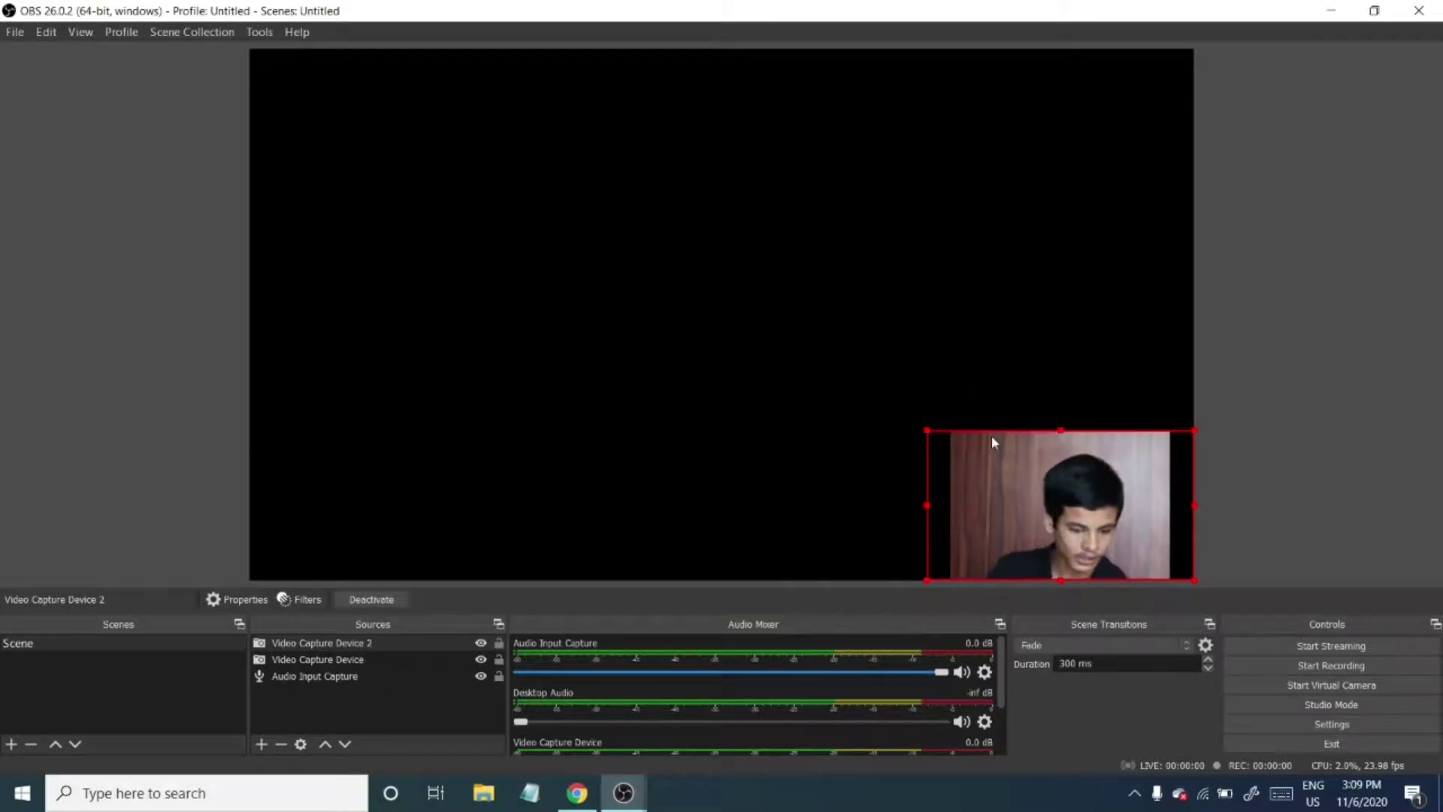
drag(931, 508, 947, 509)
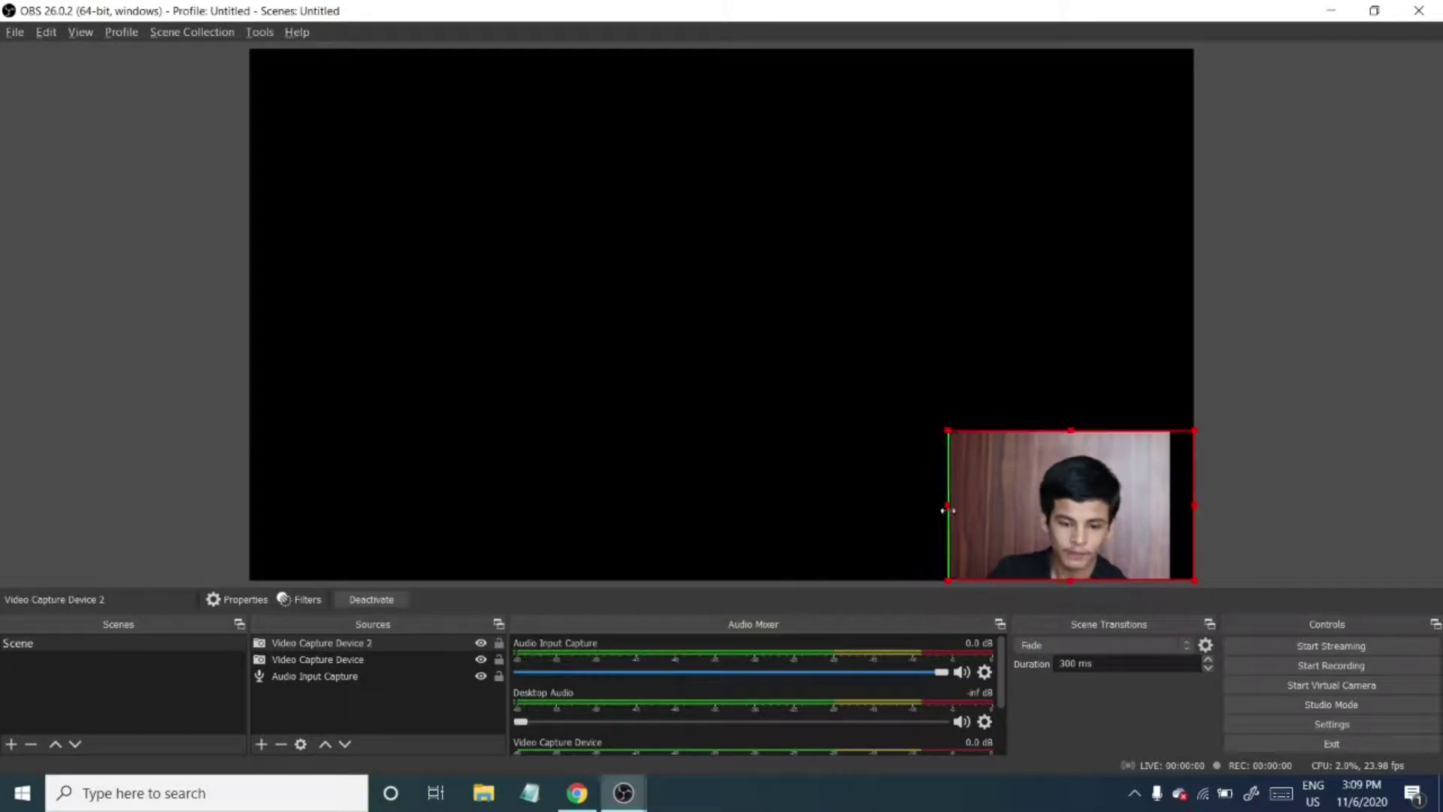
drag(1194, 508, 1168, 509)
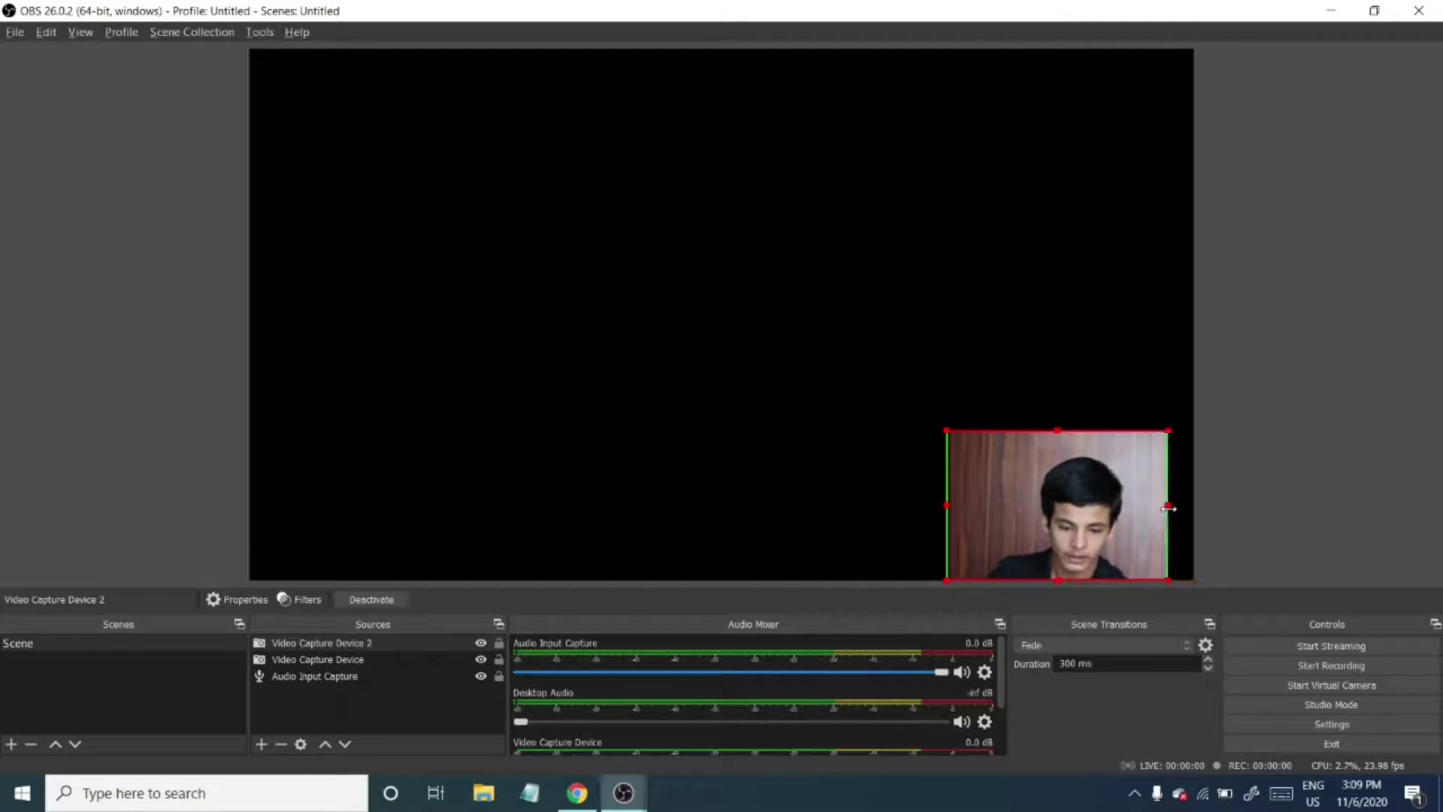
drag(945, 506, 949, 506)
click(1192, 458)
drag(1124, 486, 1132, 491)
drag(975, 431, 1009, 556)
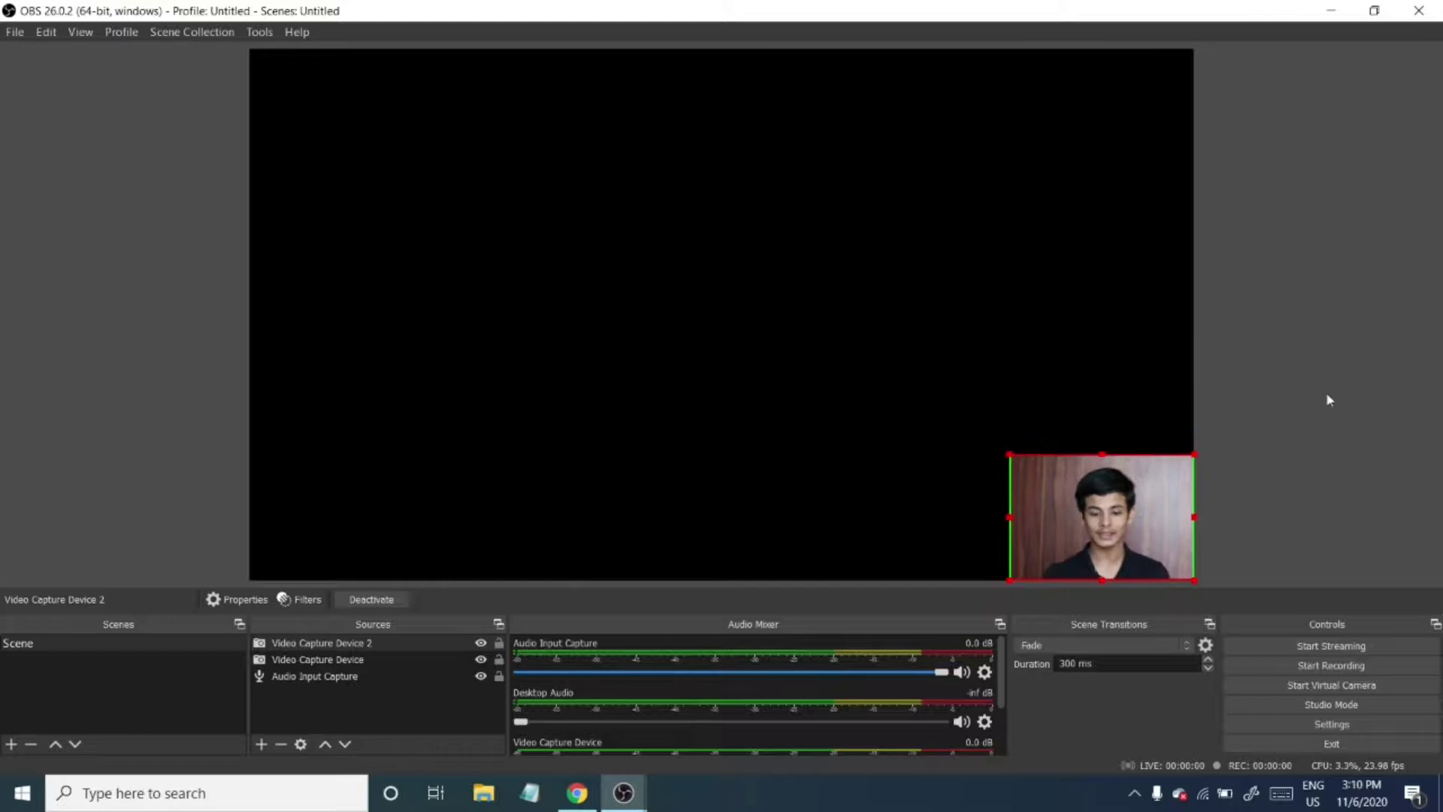
click(1327, 396)
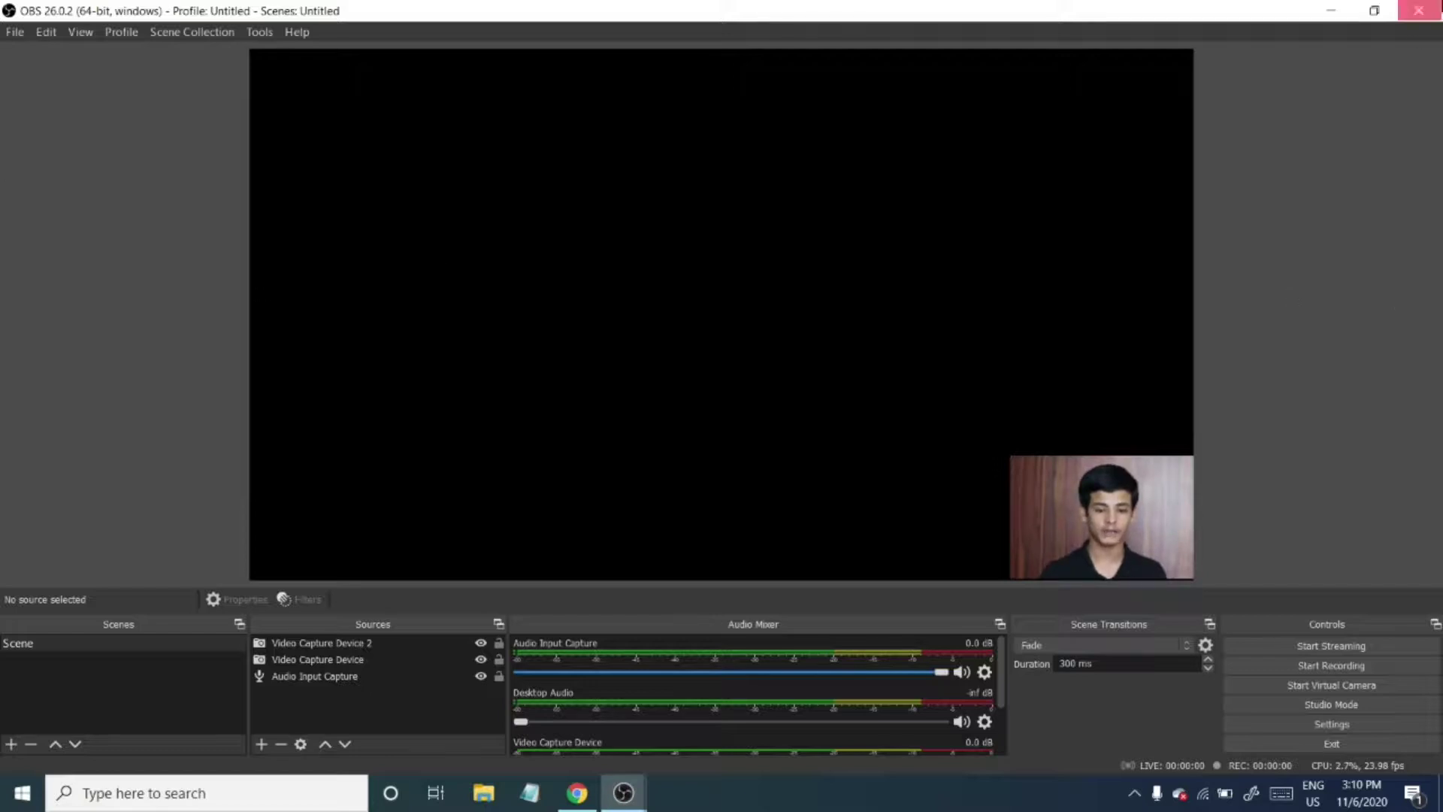
- In the Meet call's Video settings, change the camera from OBS Virtual Camera to USB2.0 VGA UVC WebCam
key(super+d)
click(573, 792)
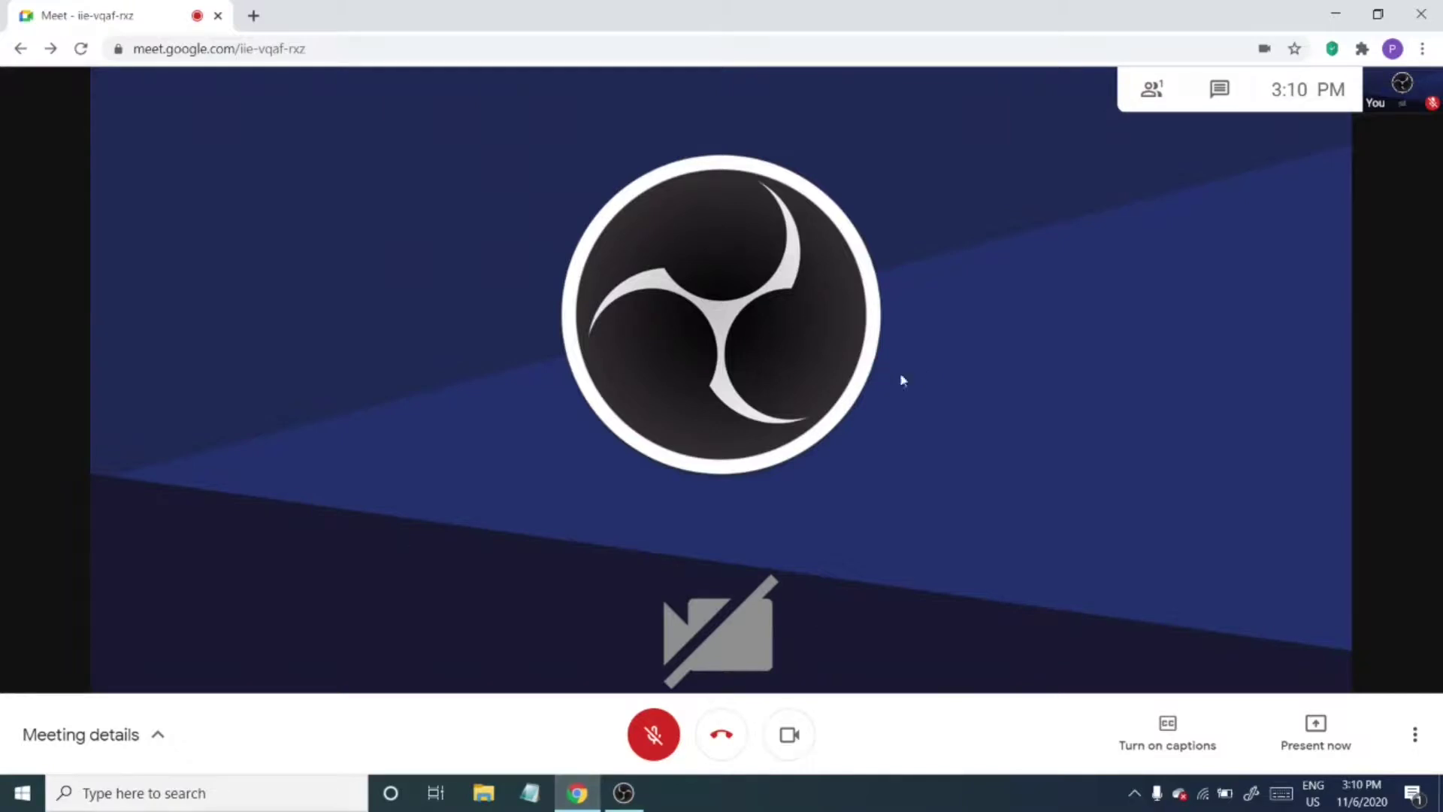
click(1414, 734)
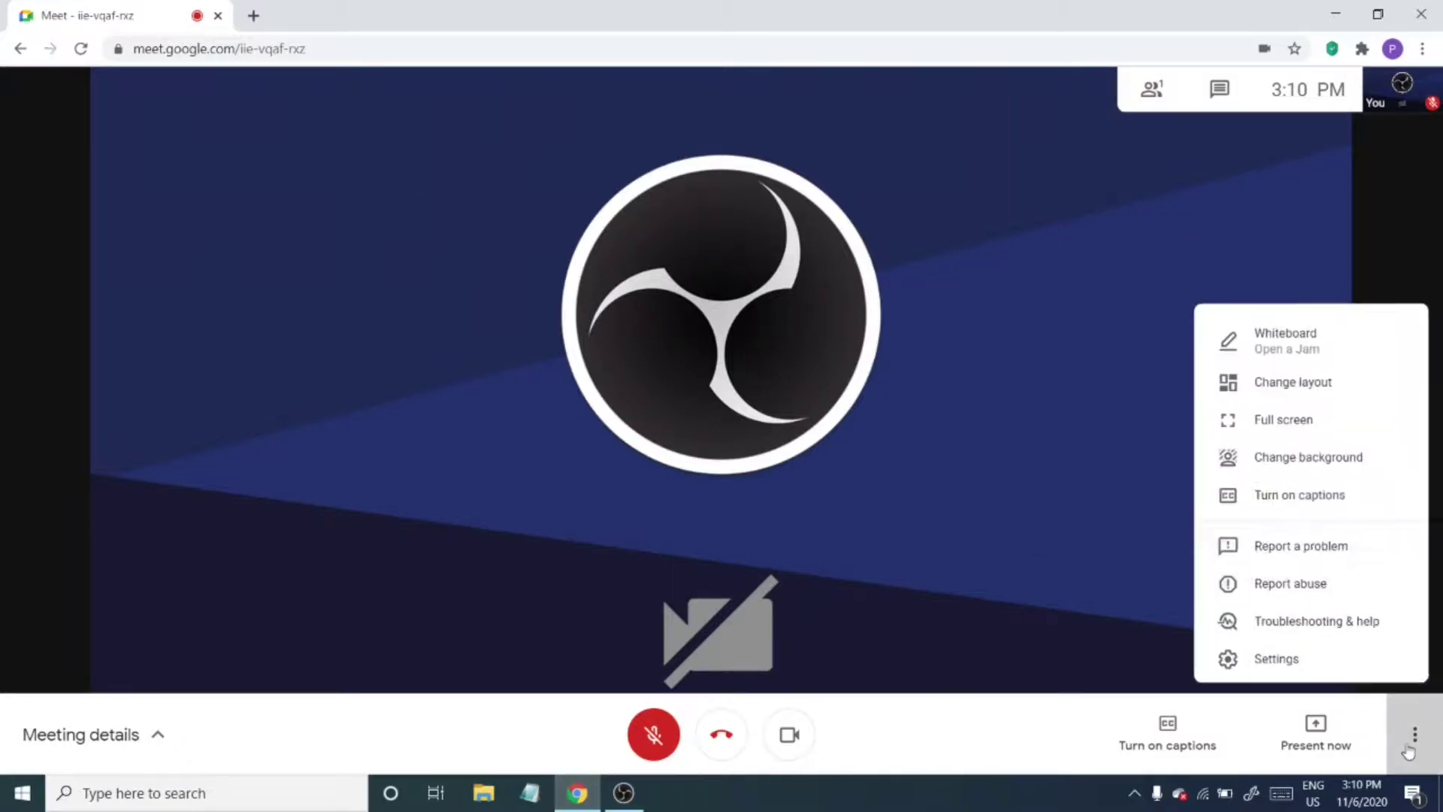
click(1270, 644)
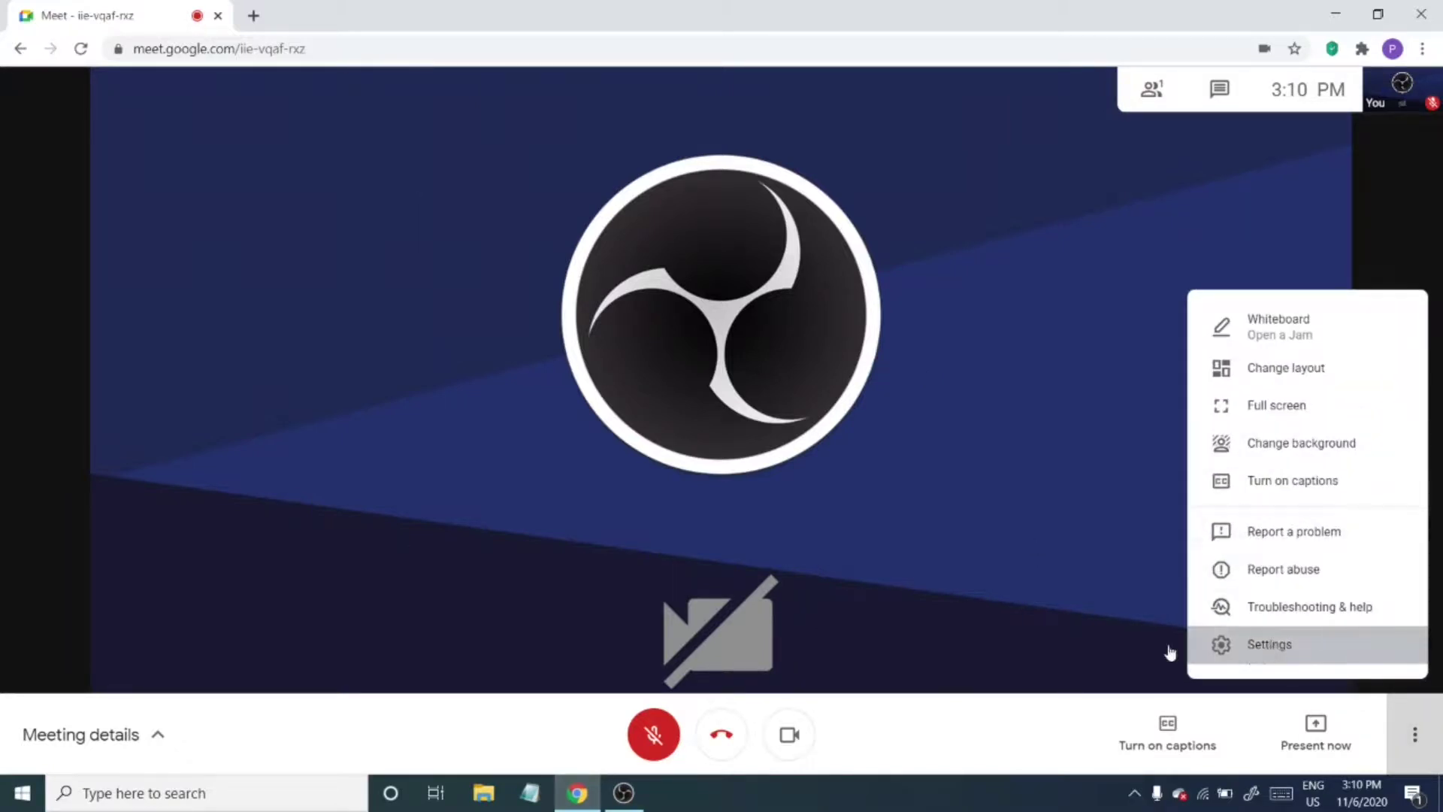
click(449, 259)
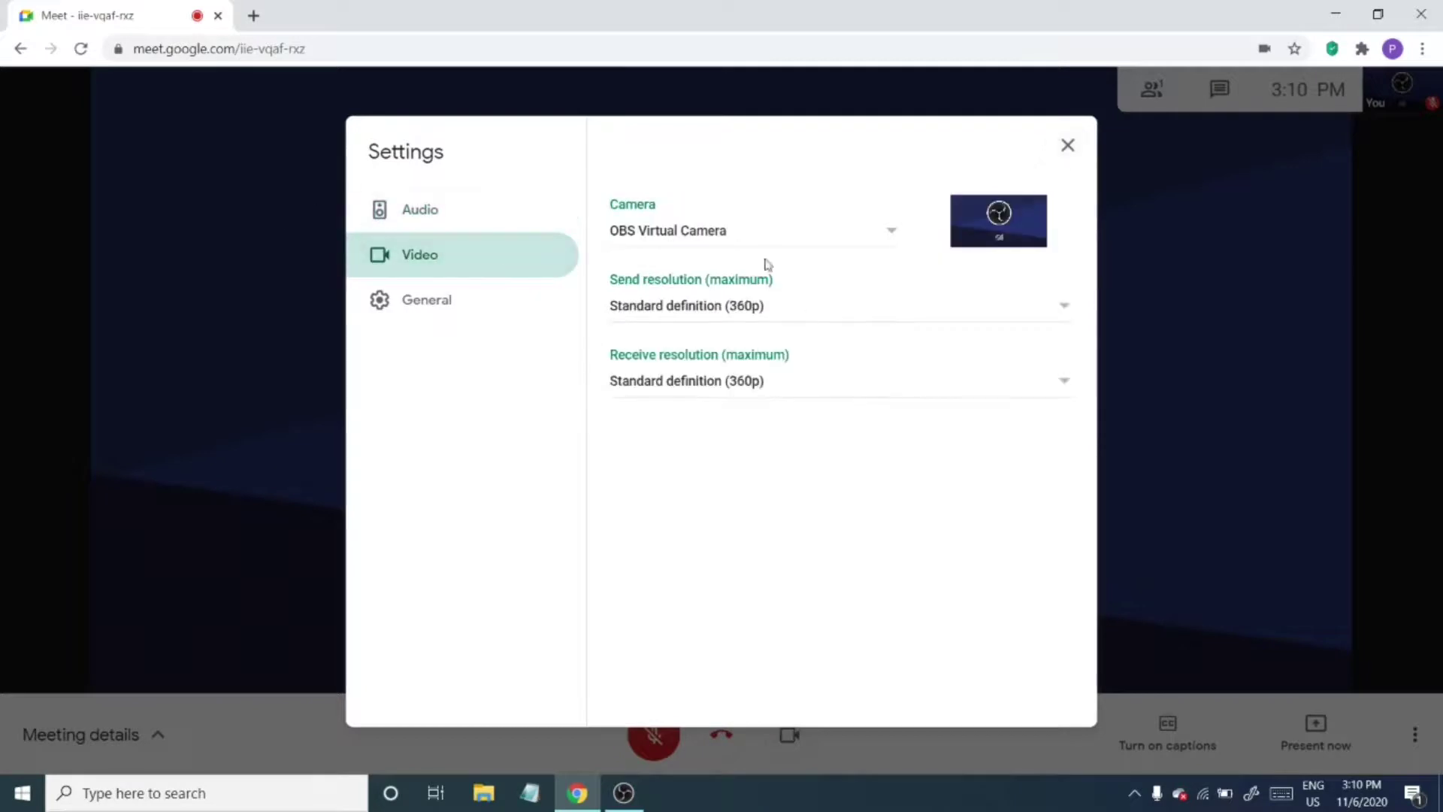
click(751, 239)
click(721, 263)
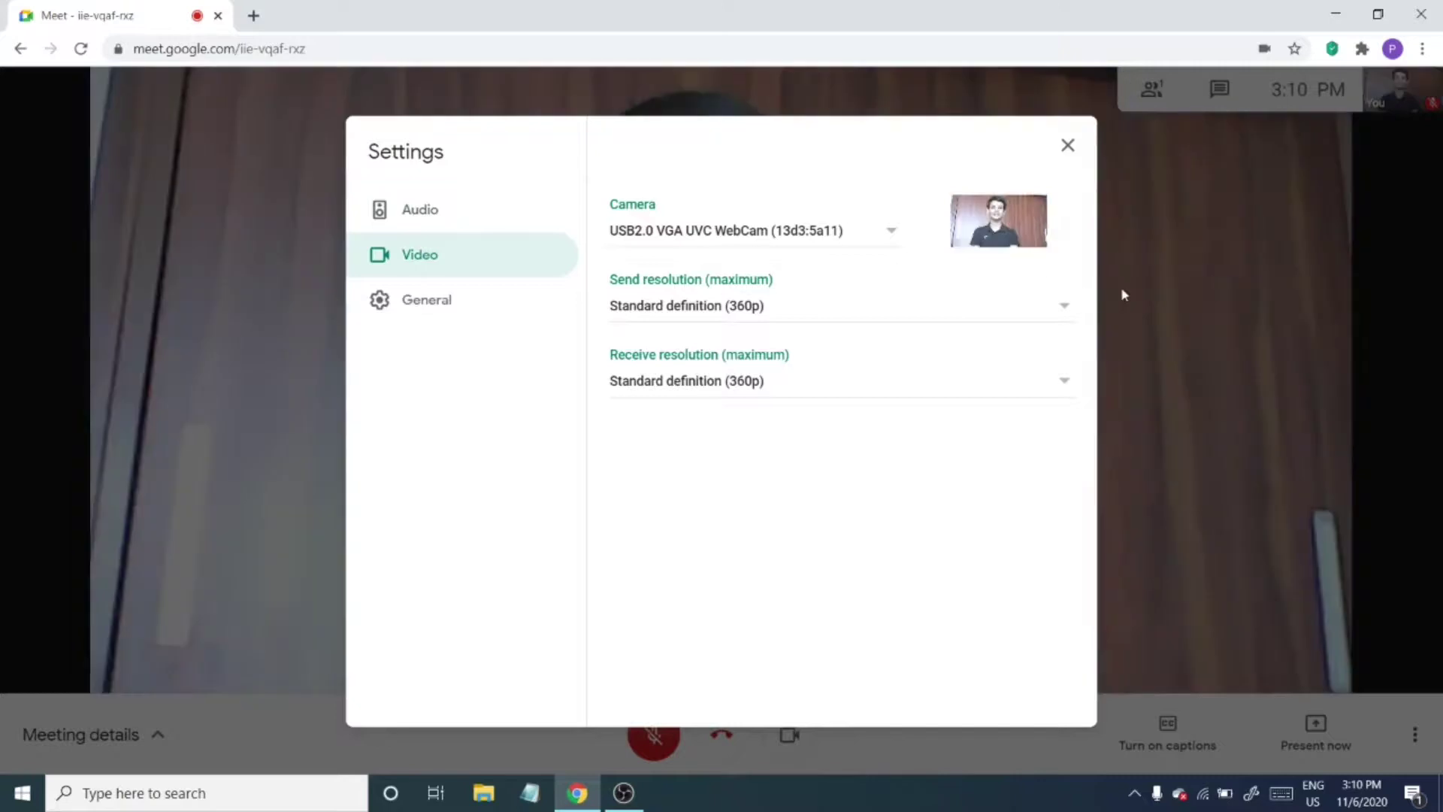
click(1120, 290)
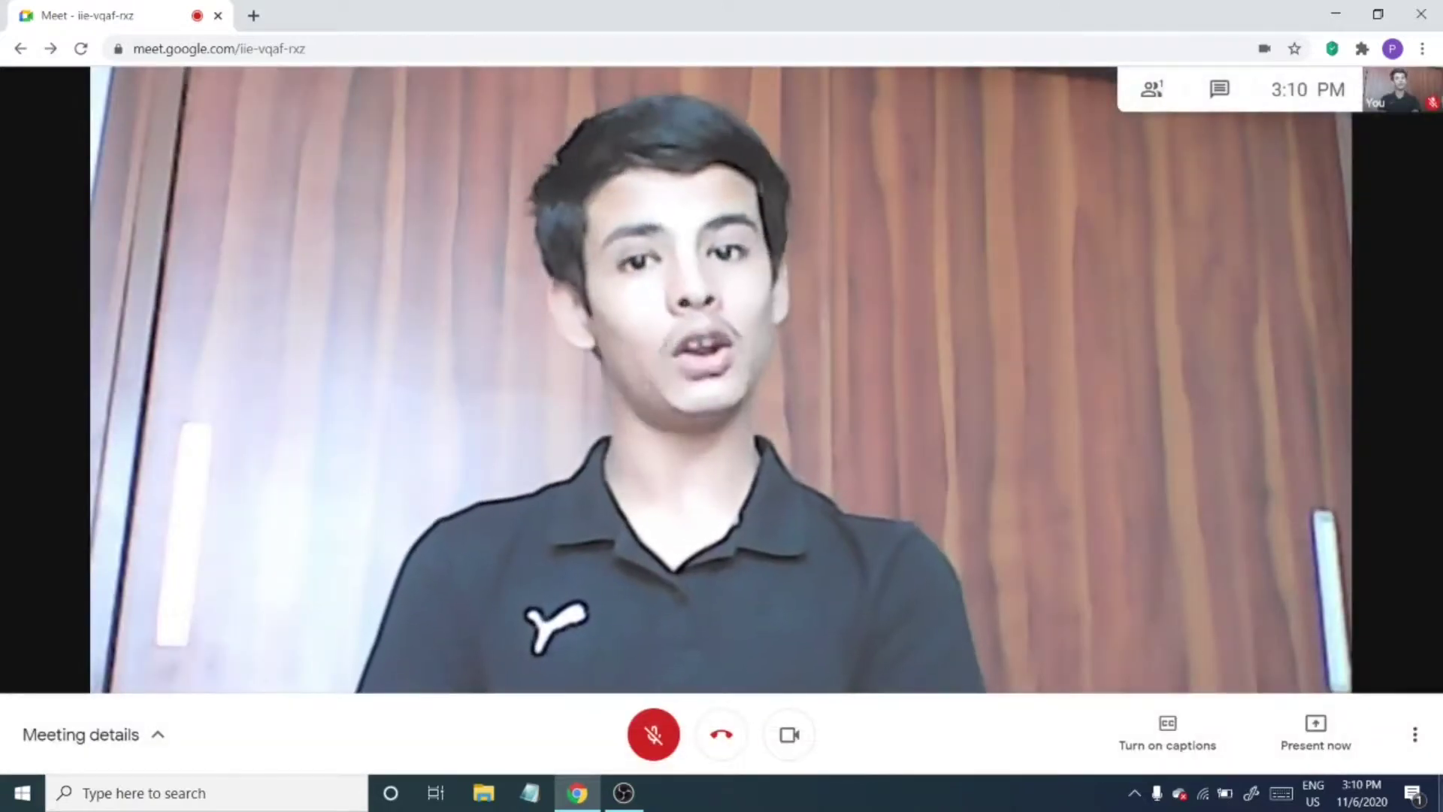
- In Meet's Video settings, choose EOS Webcam Utility camera and High definition (720p) send resolution
click(1416, 734)
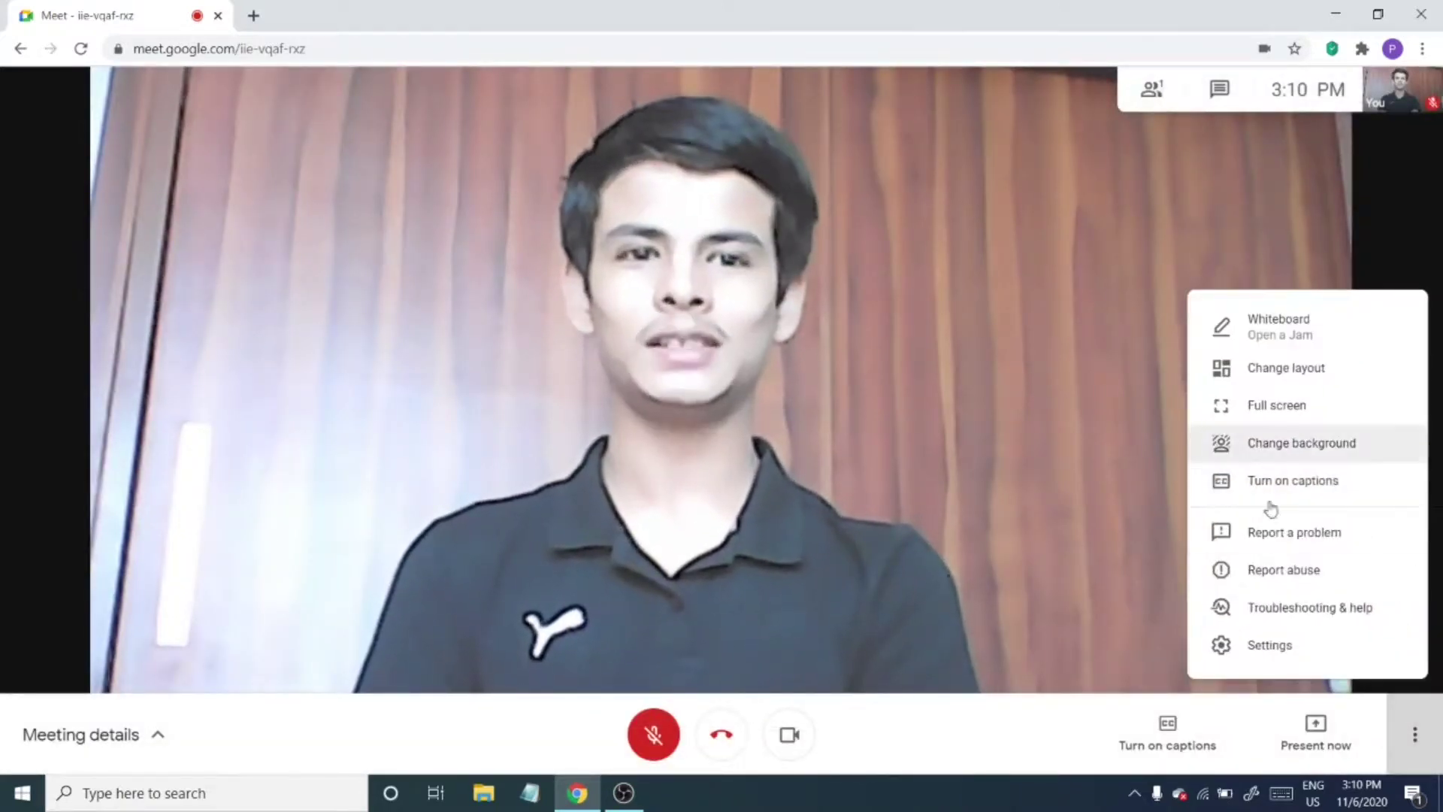
click(1270, 646)
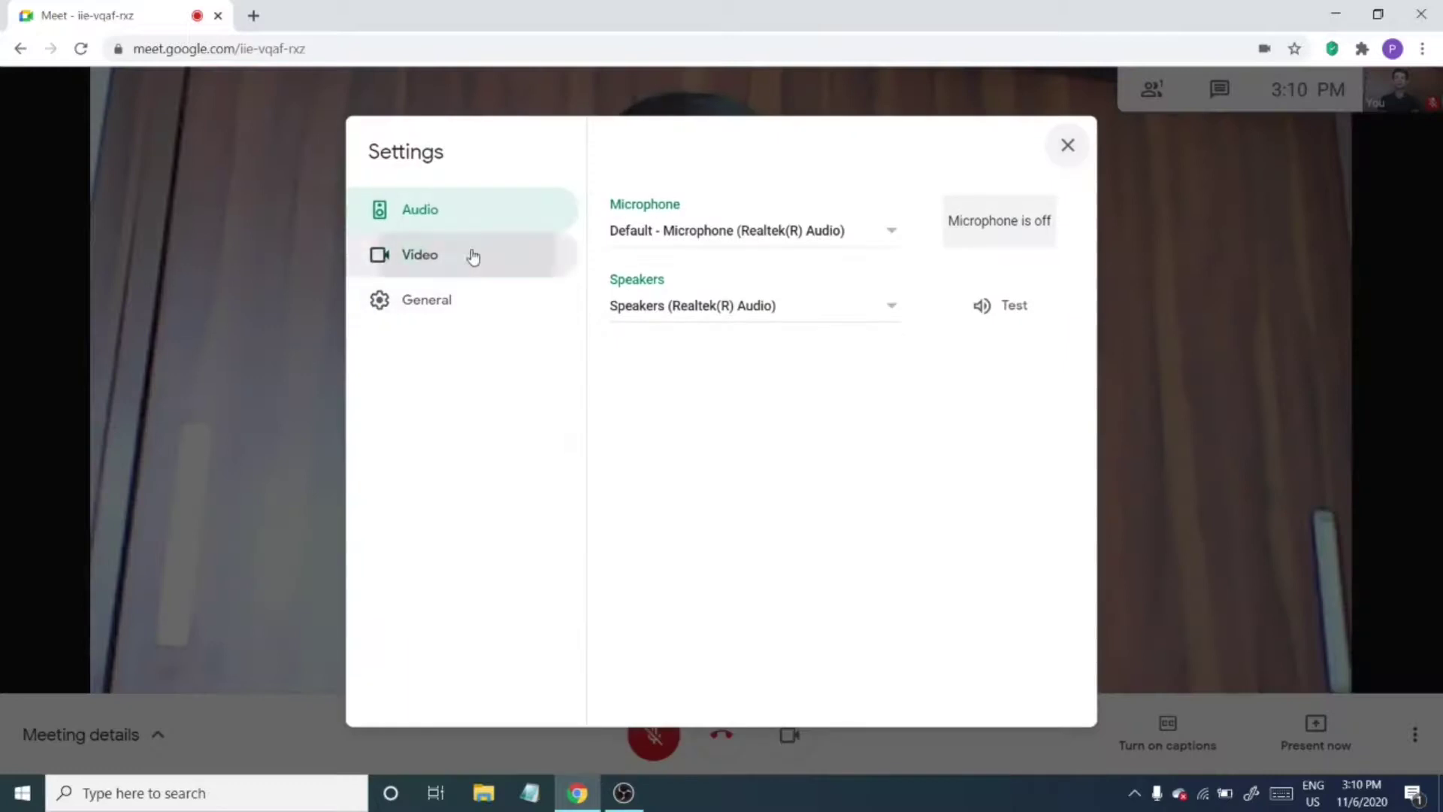
click(473, 257)
click(679, 222)
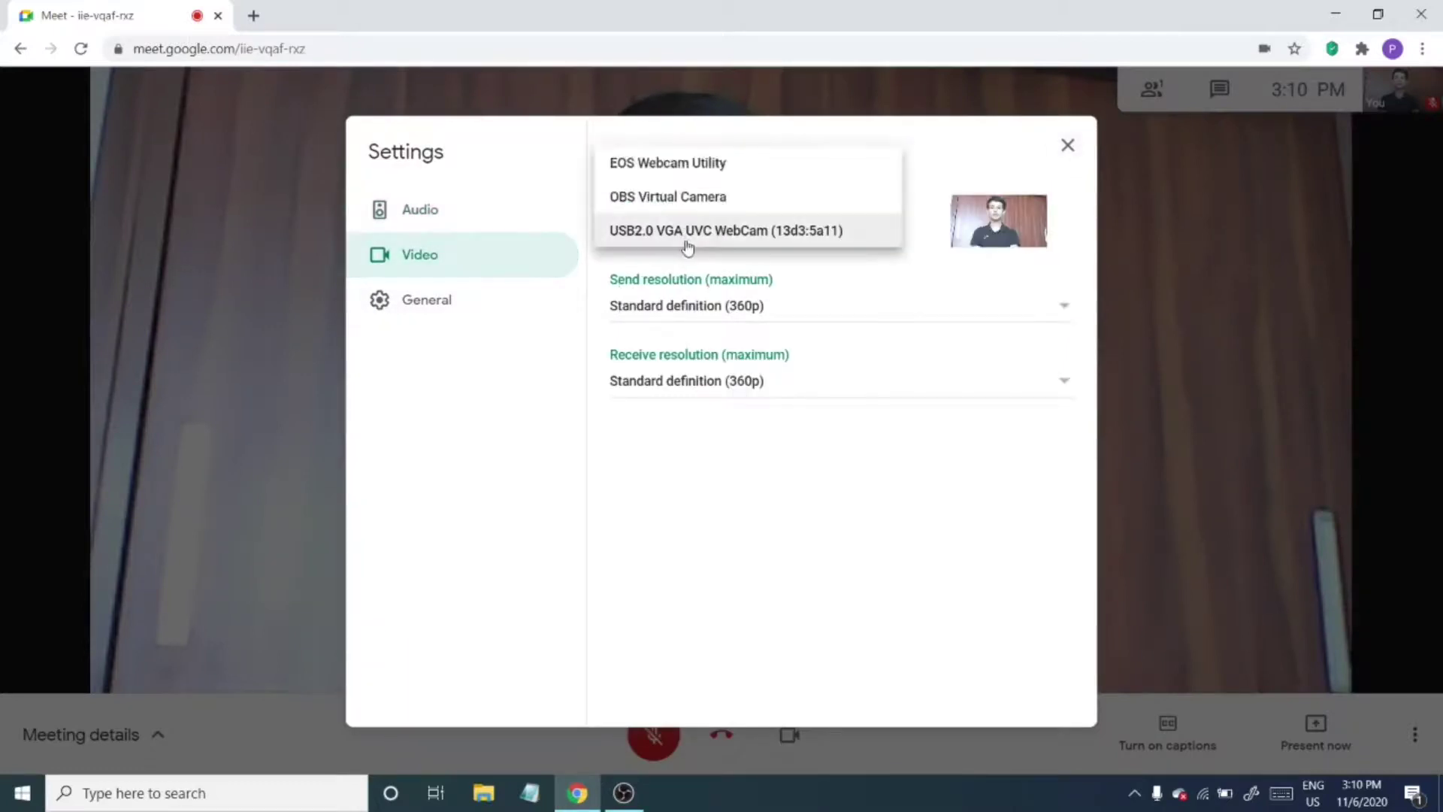
click(668, 161)
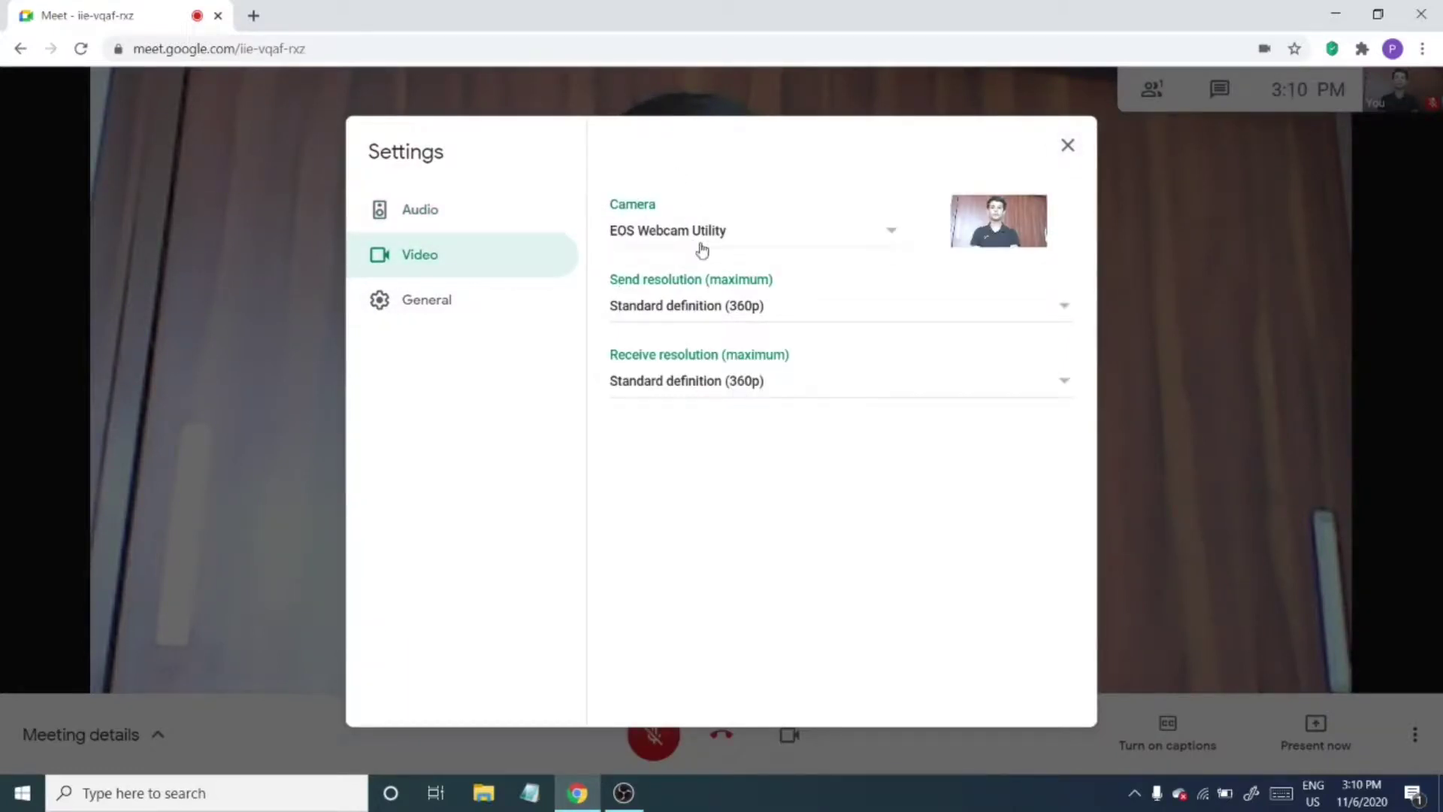
click(726, 308)
click(672, 272)
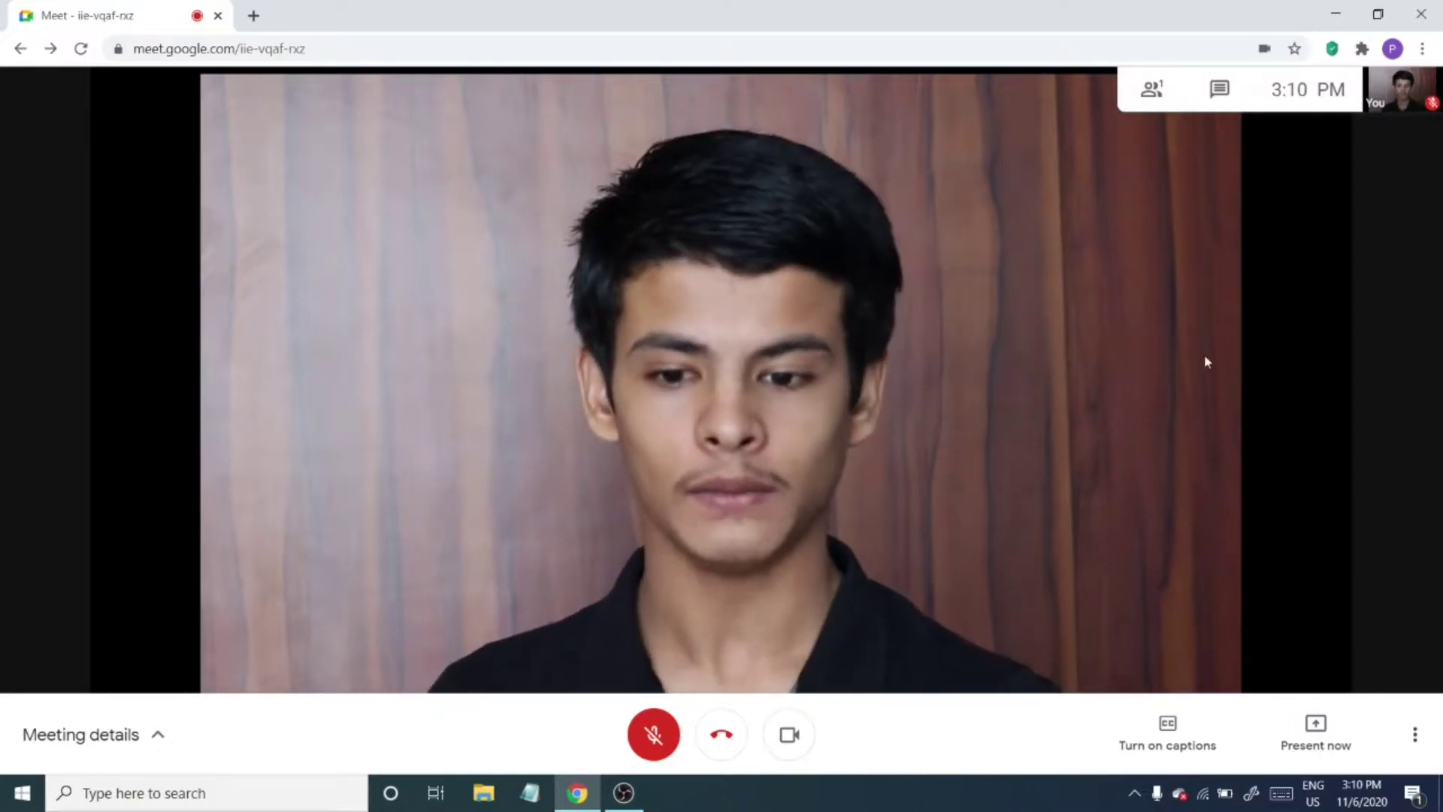
click(1414, 735)
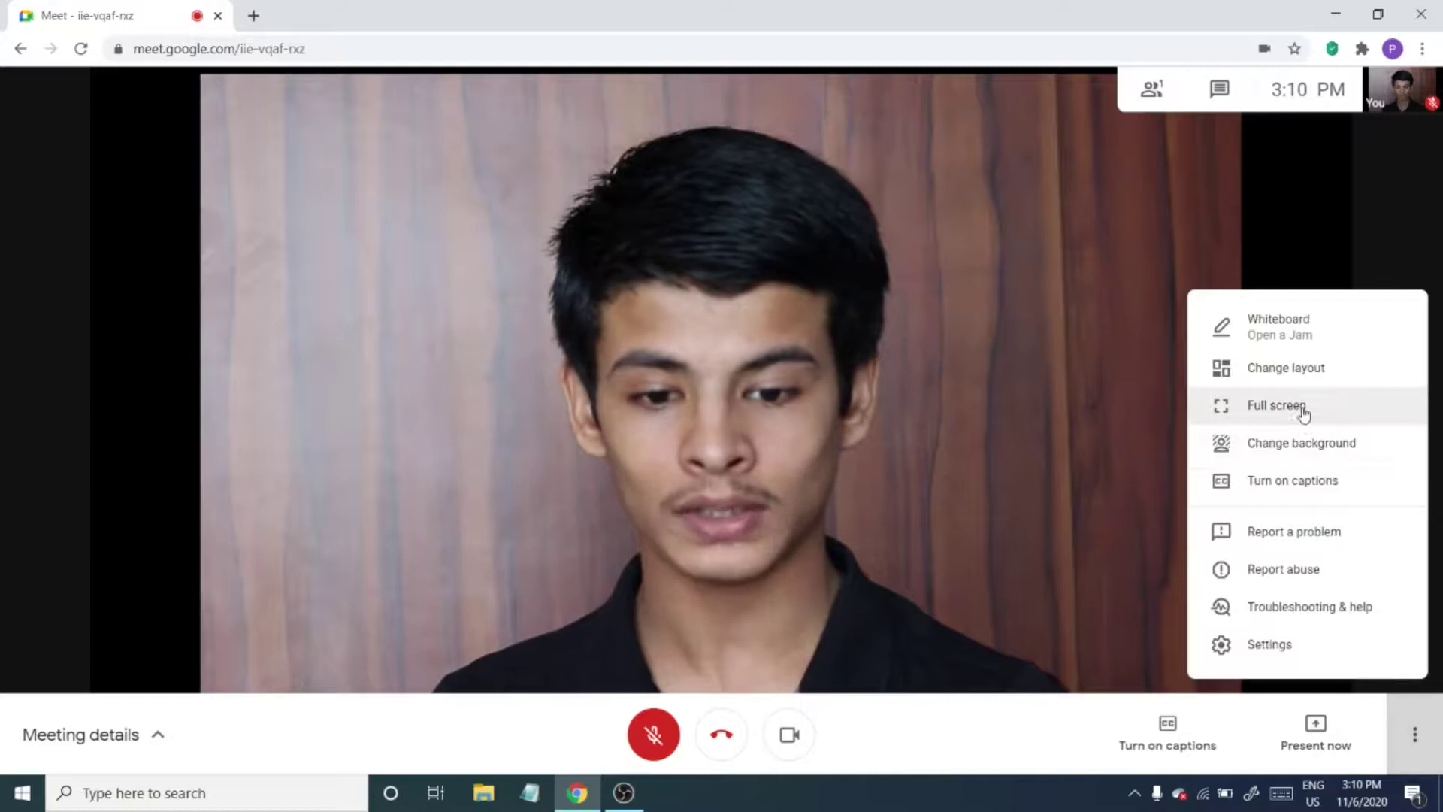
click(1251, 443)
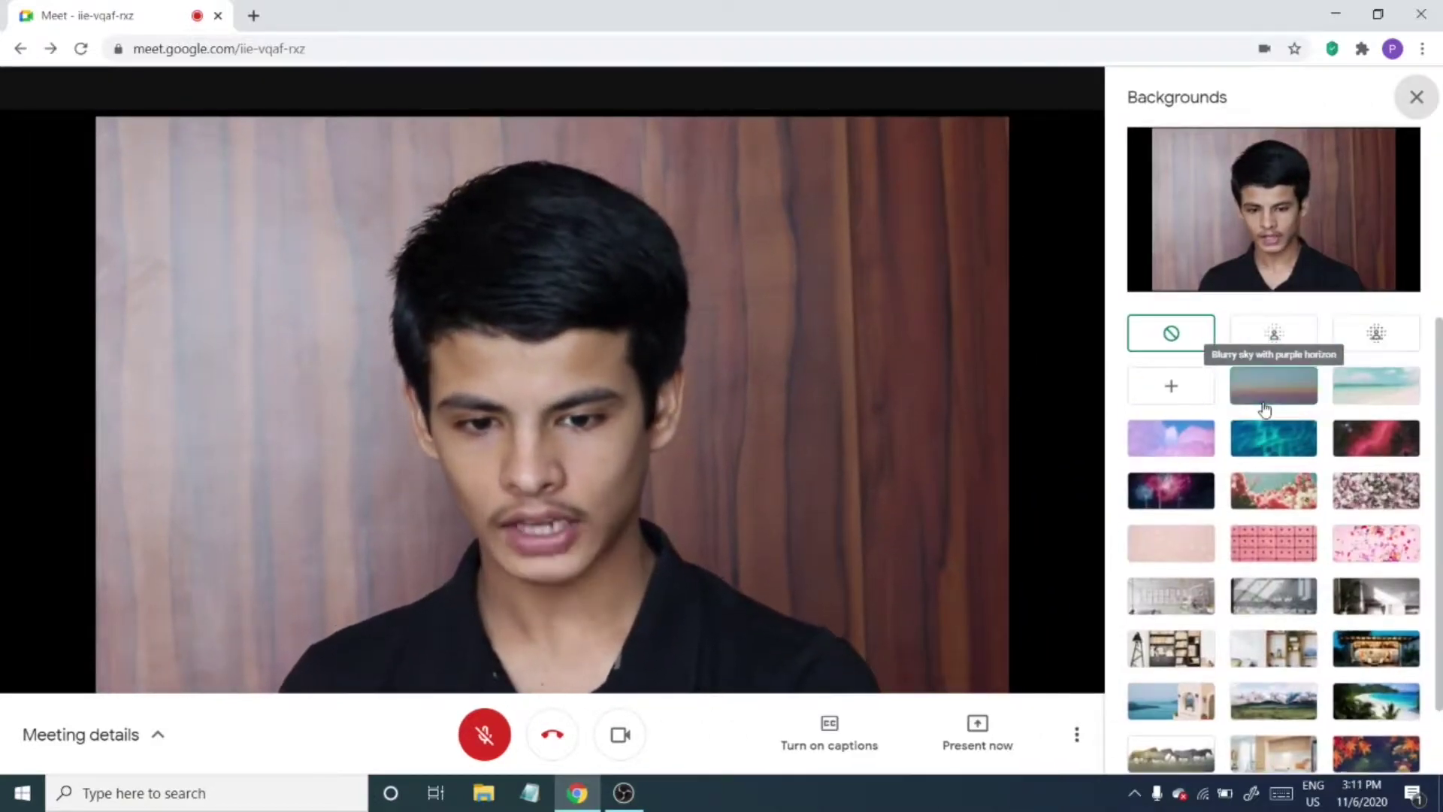
click(1369, 344)
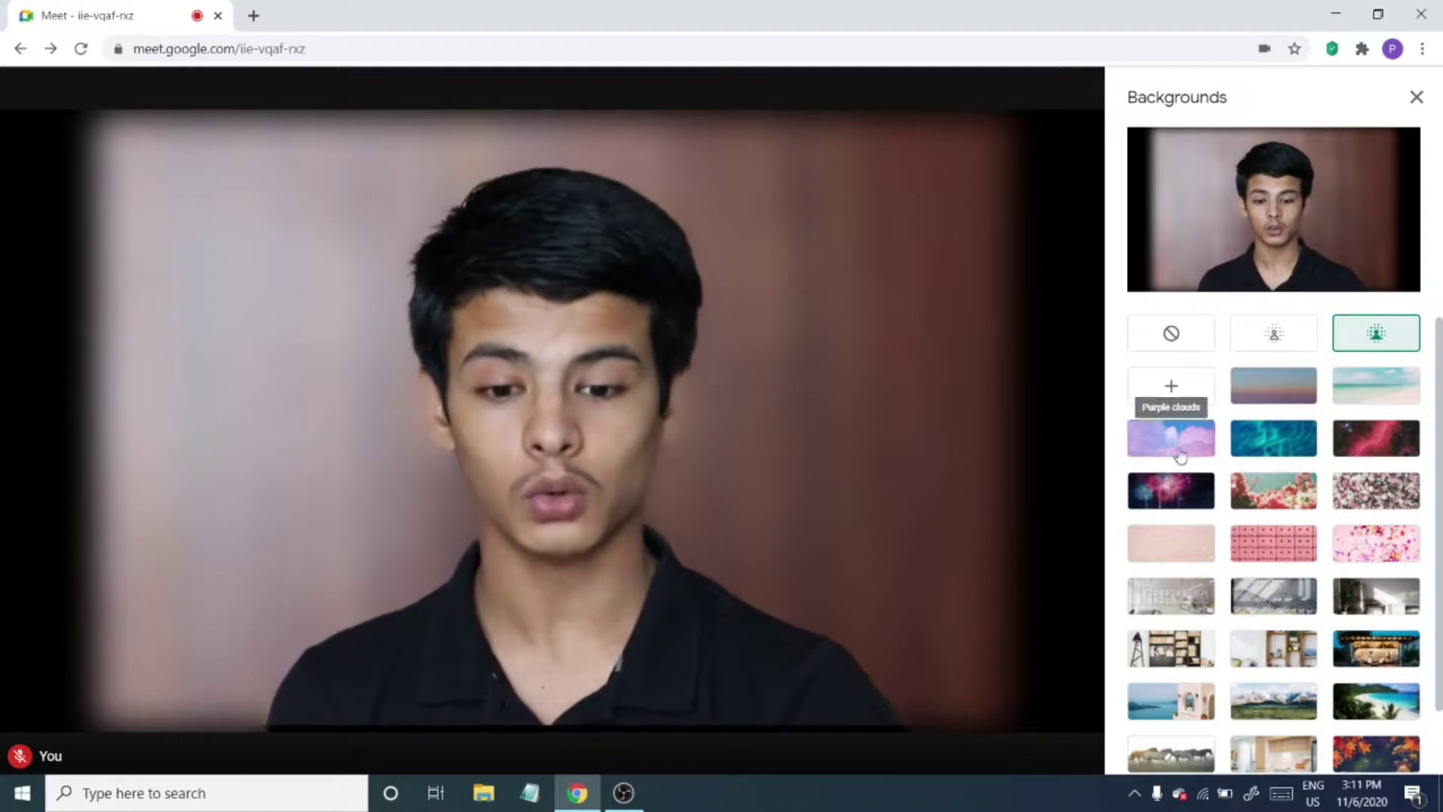
click(1175, 483)
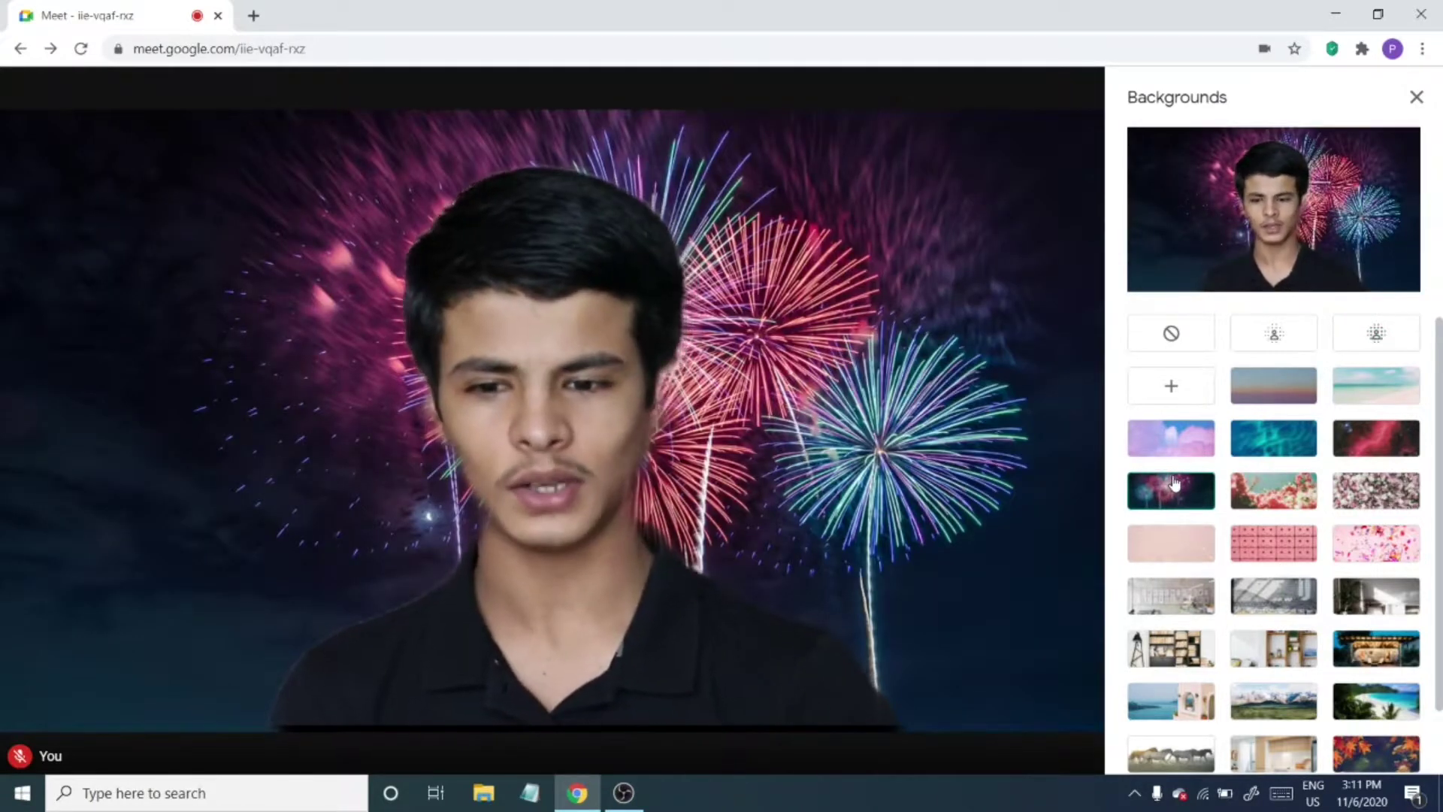
click(1194, 345)
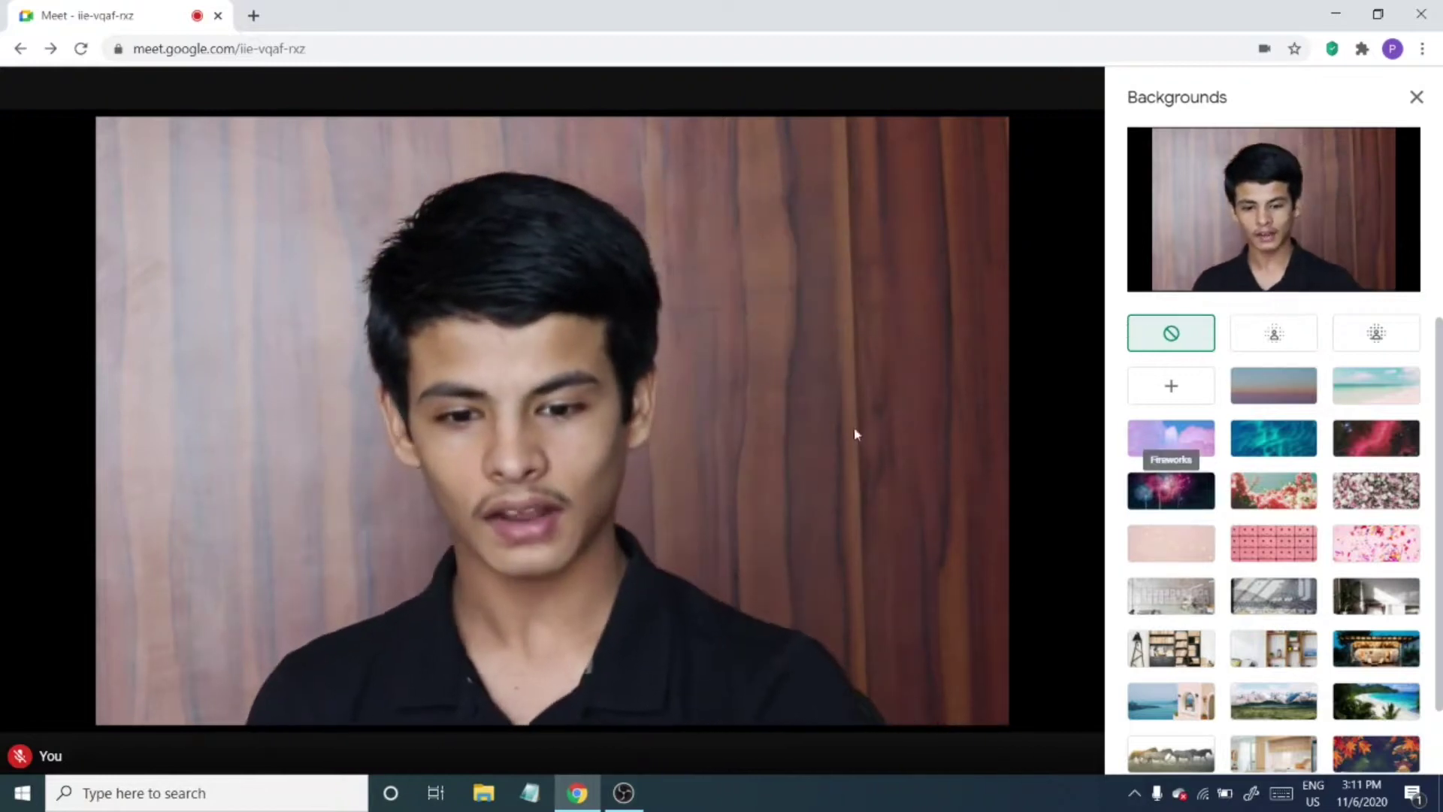
key(Escape)
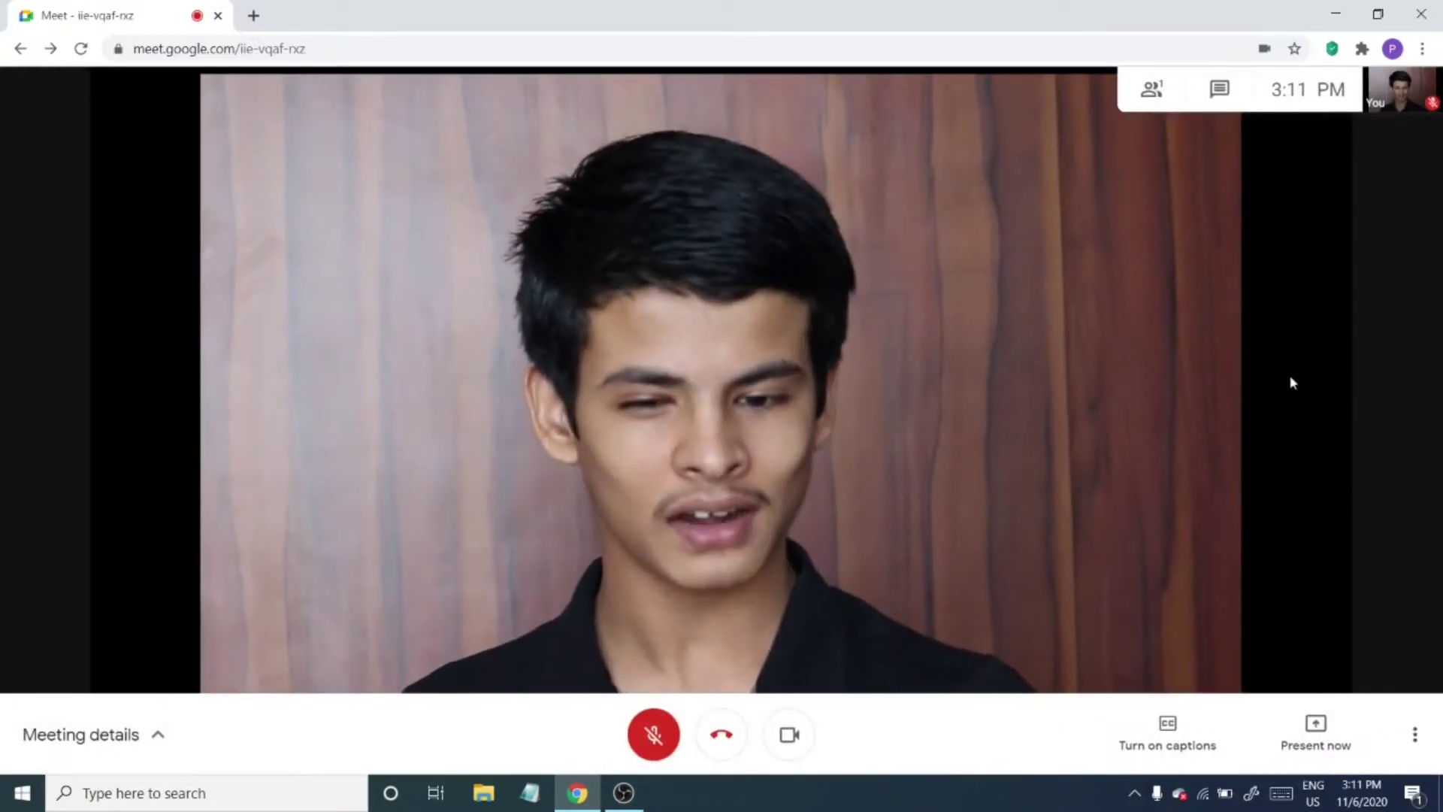